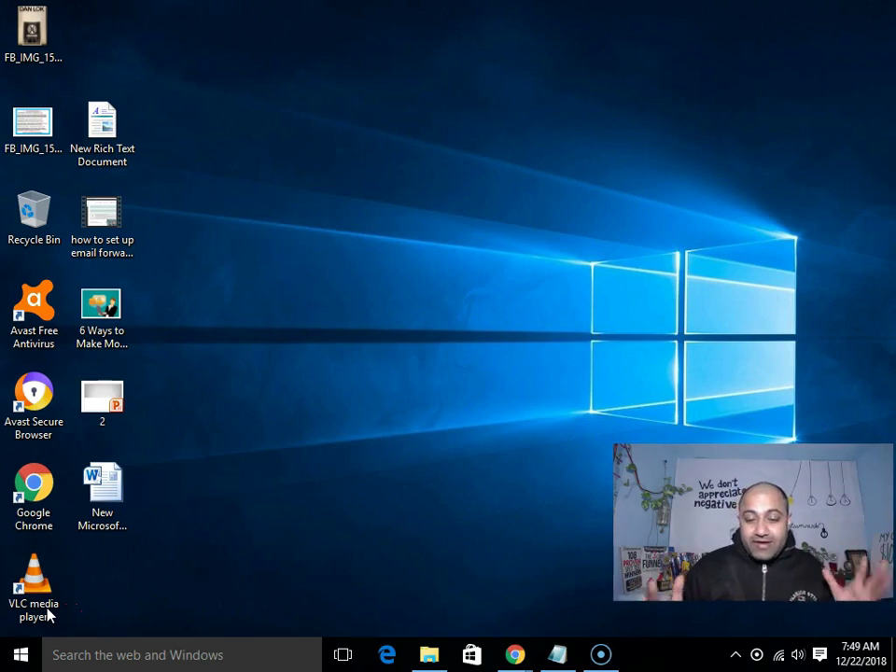
Step: Preview Chrome's open Namecheap and ClickFunnels windows from the taskbar
left_click(492, 646)
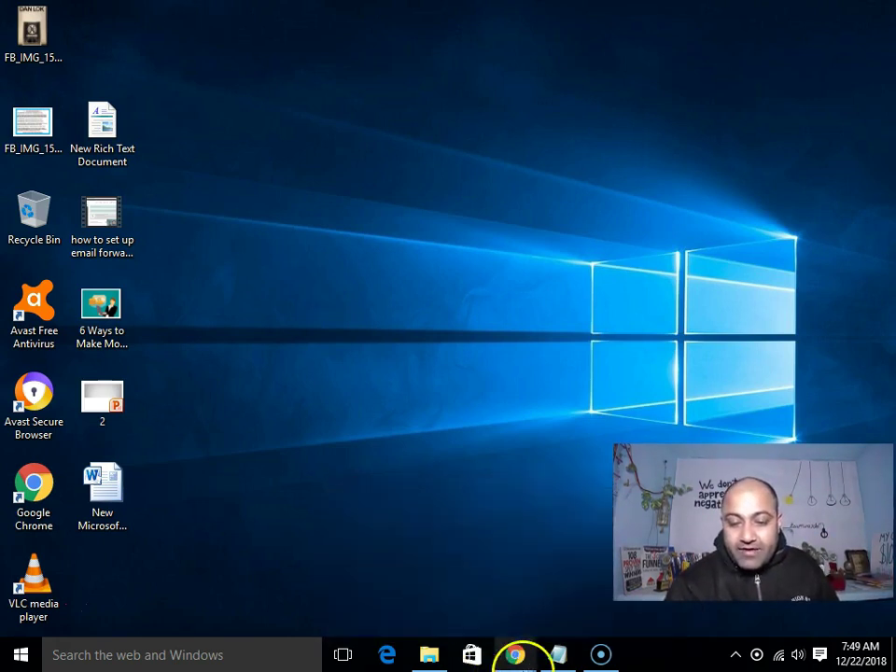
left_click(457, 592)
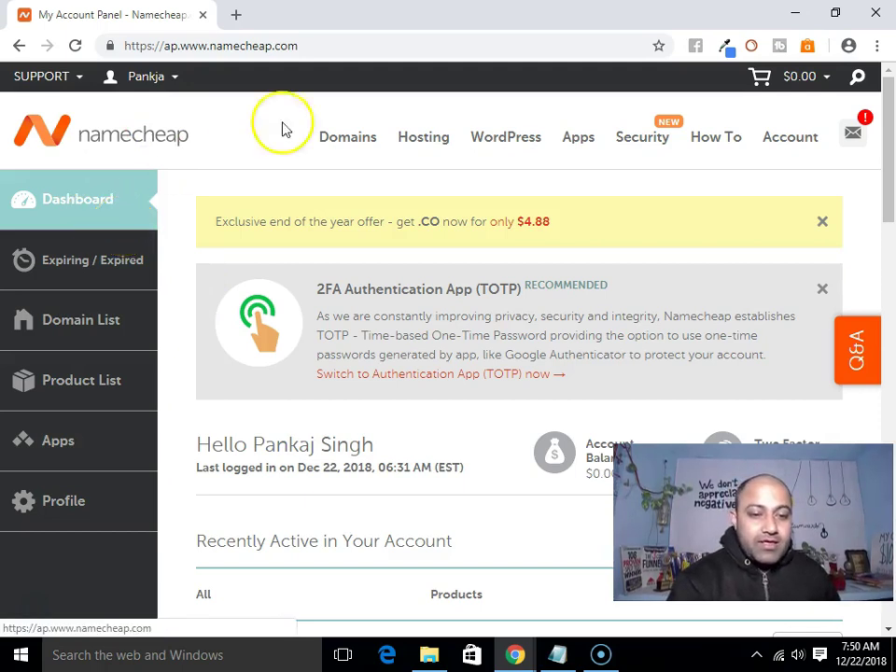
Step: Open the Domain List and tick the checkbox beside atharvsingh.com
left_click(82, 336)
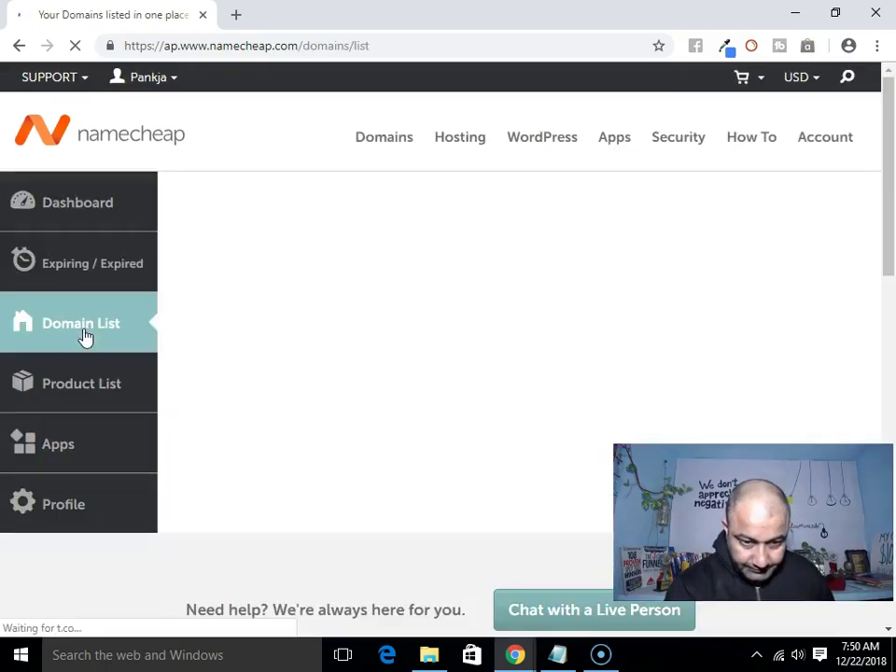
left_click(353, 260)
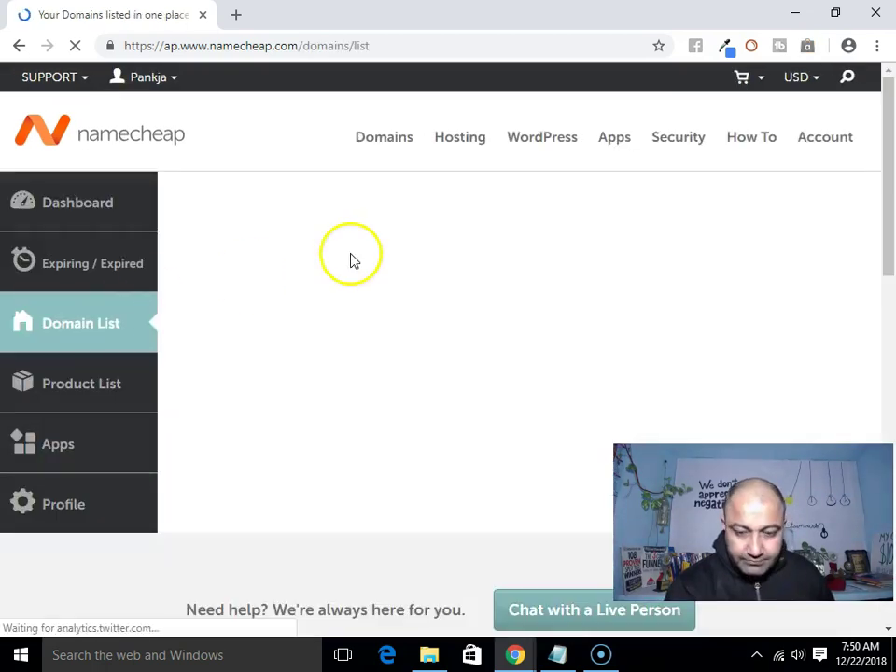
scroll(352, 261, "down", 3)
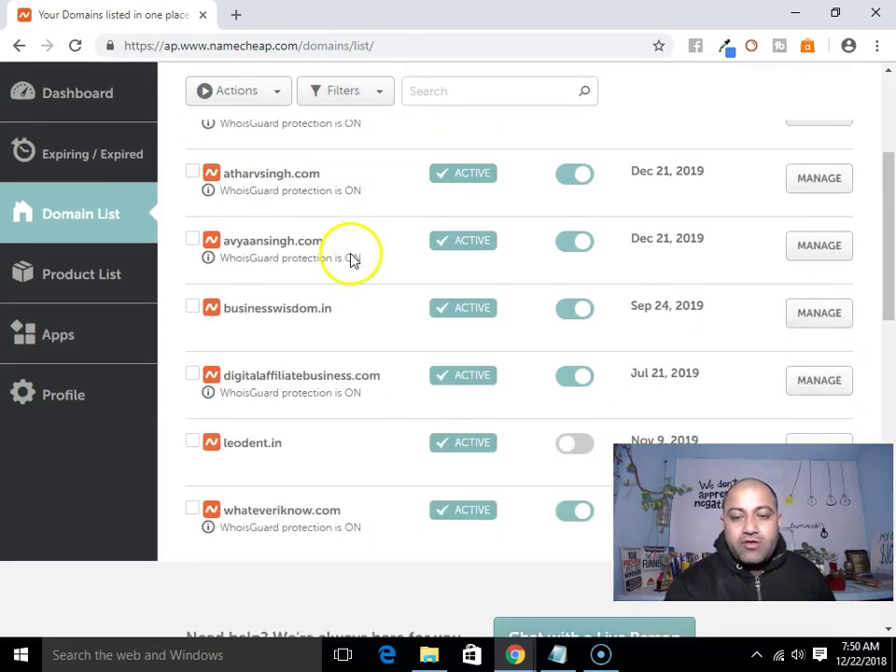
scroll(352, 257, "up", 1)
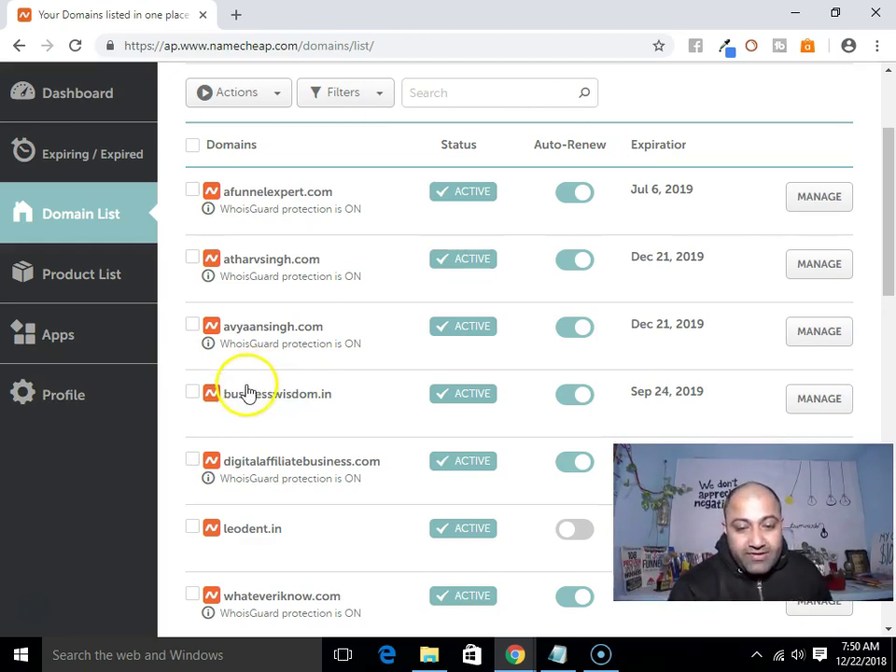
scroll(247, 392, "down", 1)
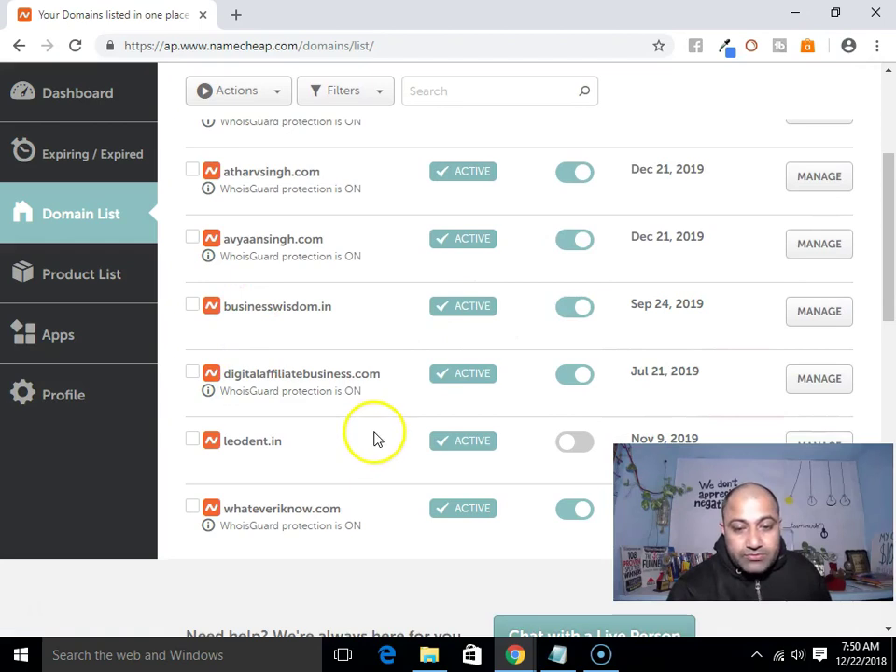
scroll(378, 420, "up", 1)
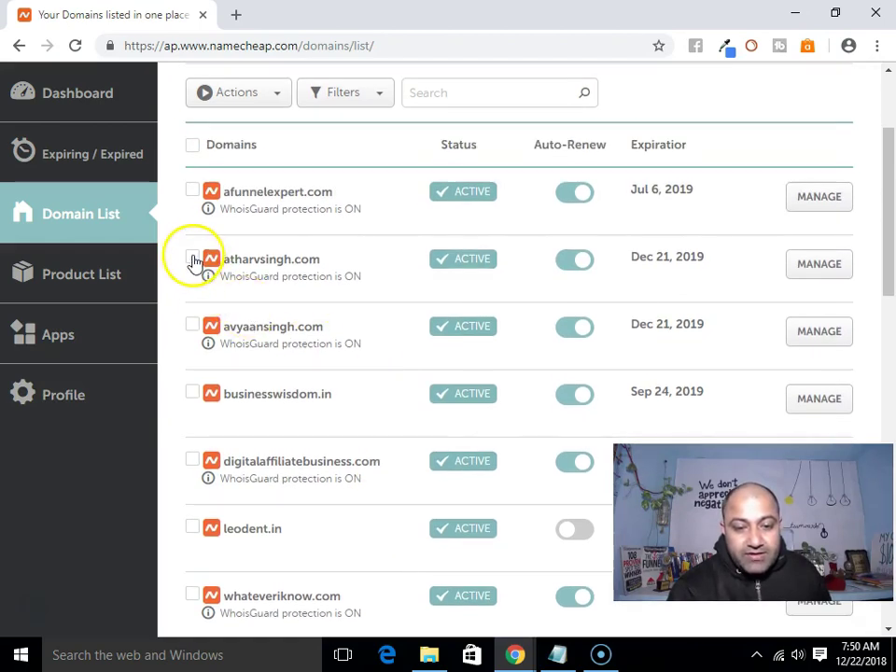
left_click(193, 260)
Step: Open management for atharvsingh.com and review its status, WhoisGuard, PremiumDNS and nameserver details
left_click(822, 265)
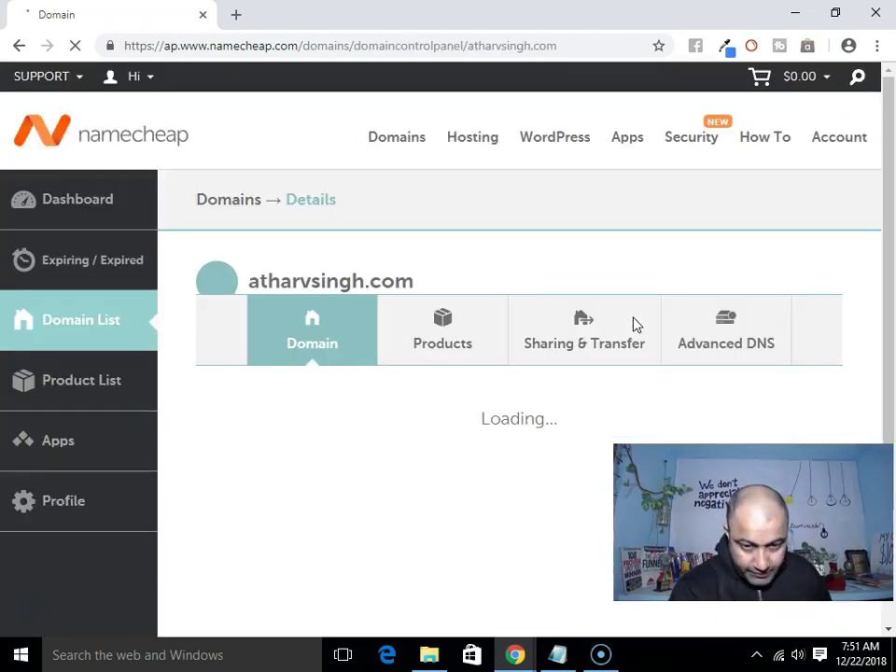
scroll(635, 326, "down", 2)
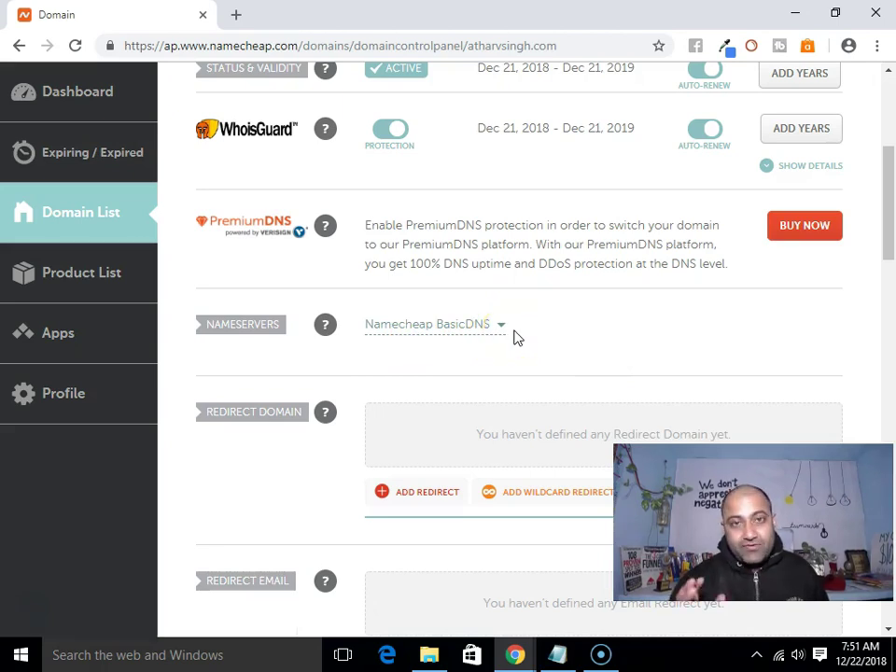
scroll(495, 355, "up", 2)
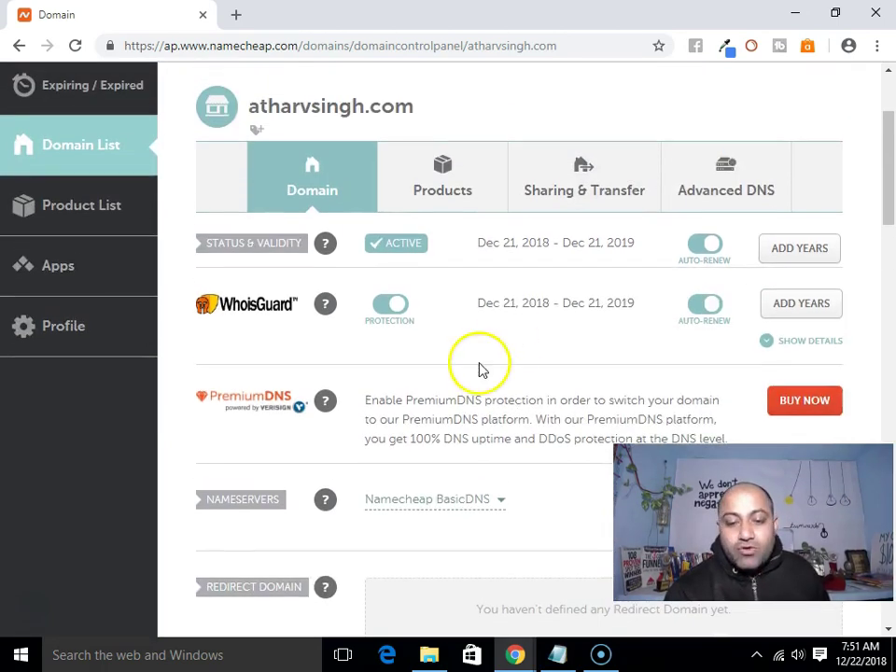
scroll(606, 285, "up", 2)
scroll(729, 213, "down", 1)
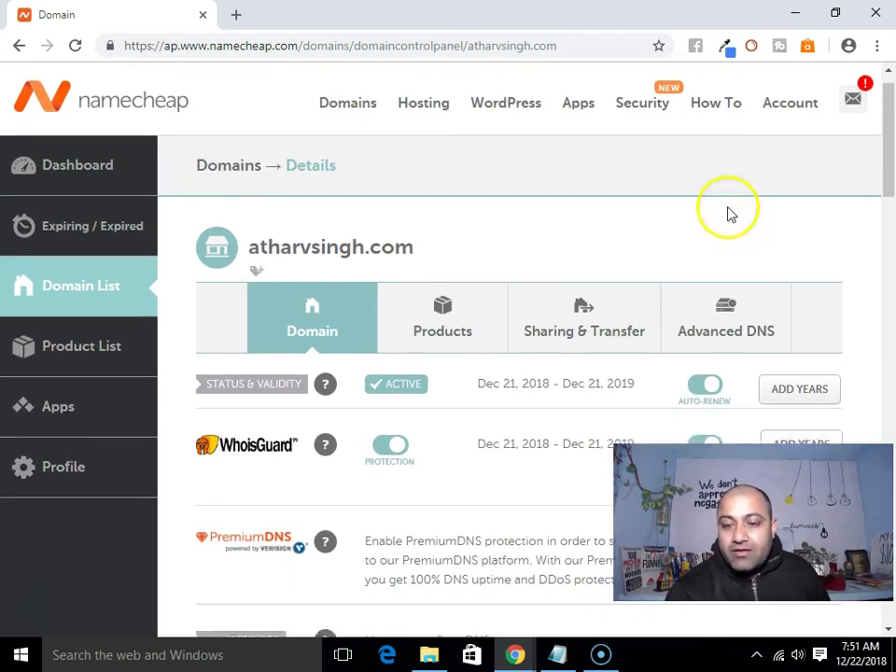
scroll(675, 262, "down", 2)
scroll(576, 324, "down", 2)
scroll(563, 260, "up", 1)
scroll(632, 277, "up", 2)
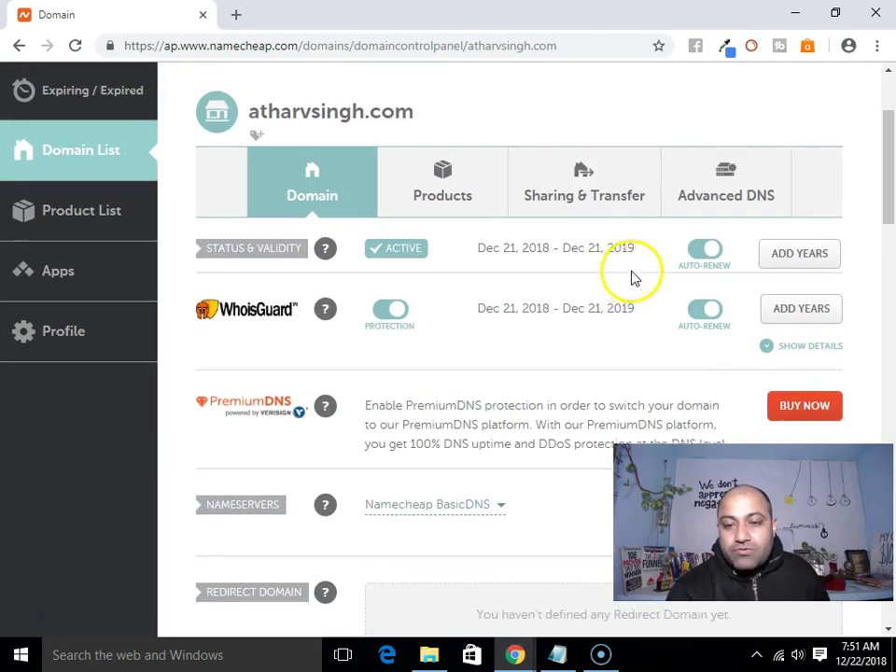
scroll(635, 278, "up", 1)
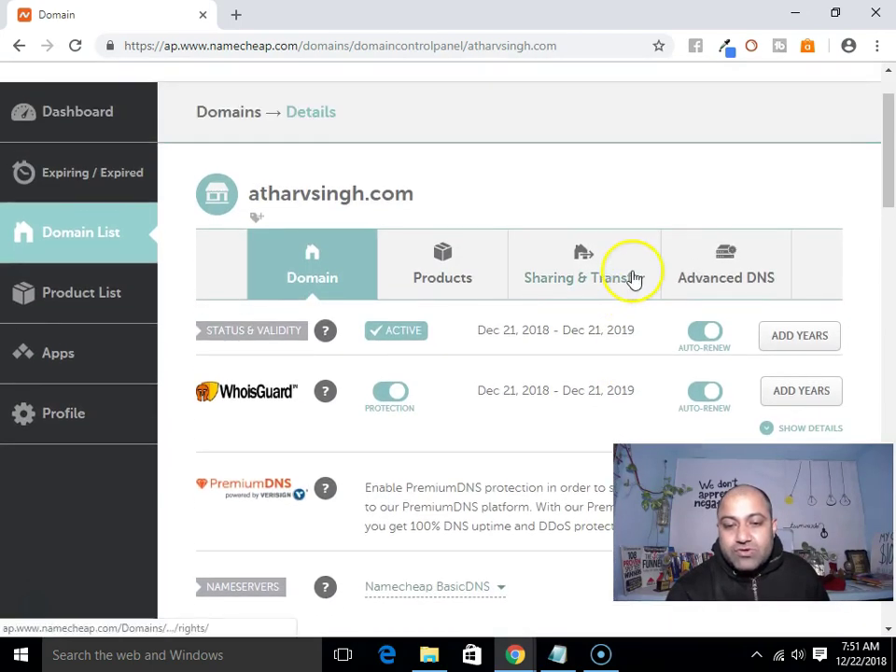
Step: Show atharvsingh.com's Advanced DNS host records, including the 'go' CNAME to target.clickfunnels.com
left_click(731, 280)
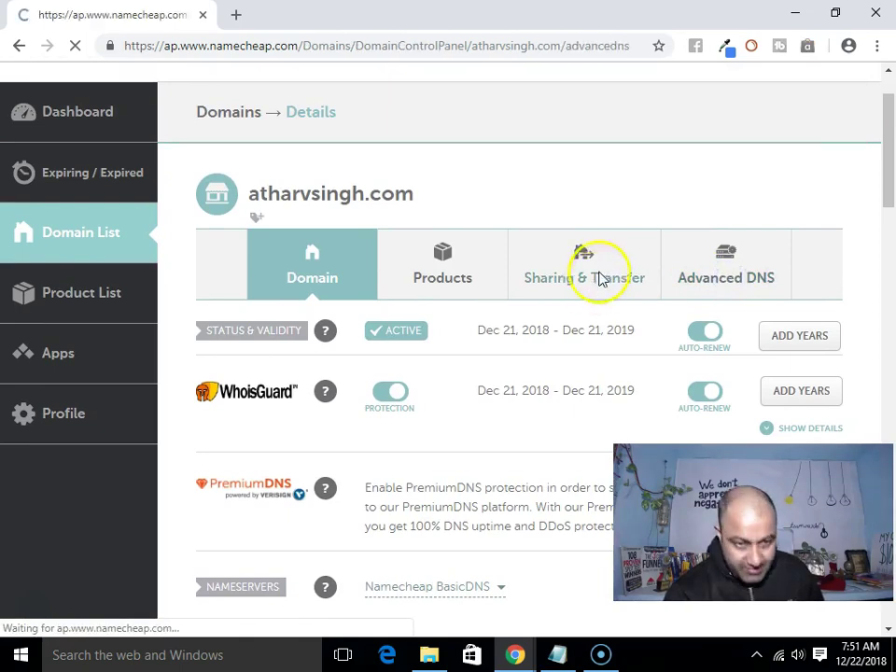
scroll(448, 305, "down", 2)
scroll(430, 311, "down", 2)
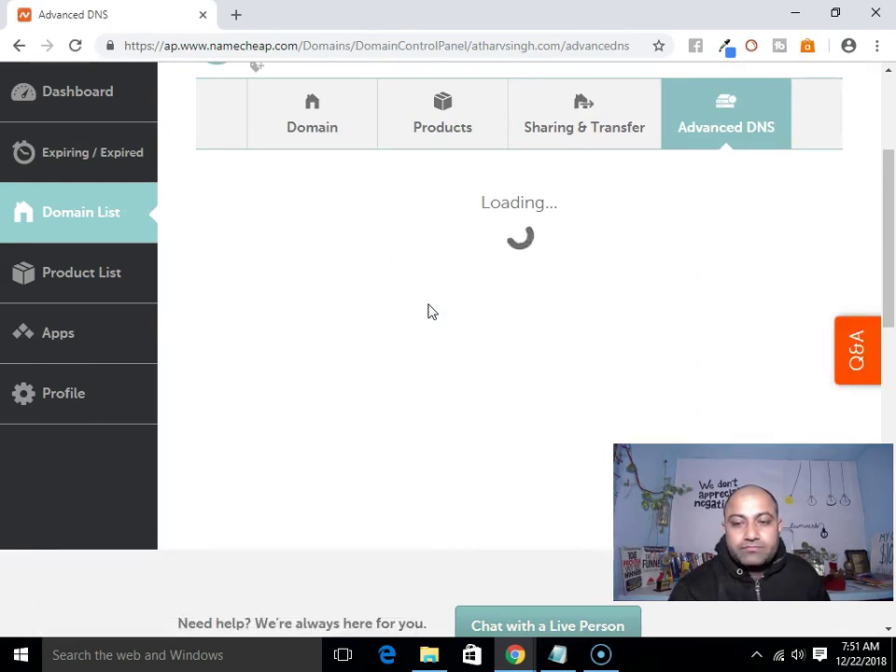
scroll(430, 311, "down", 3)
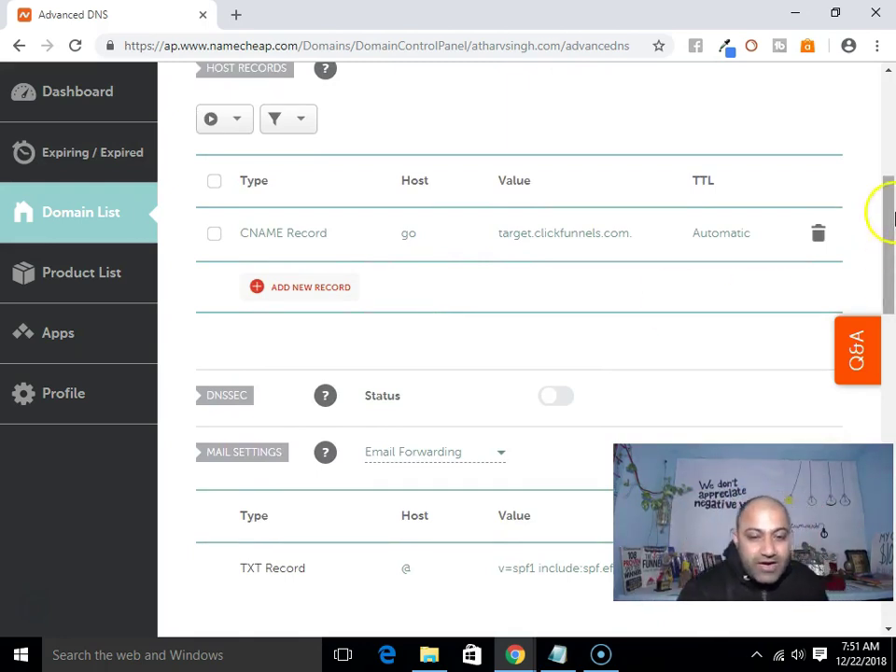
left_click(238, 233)
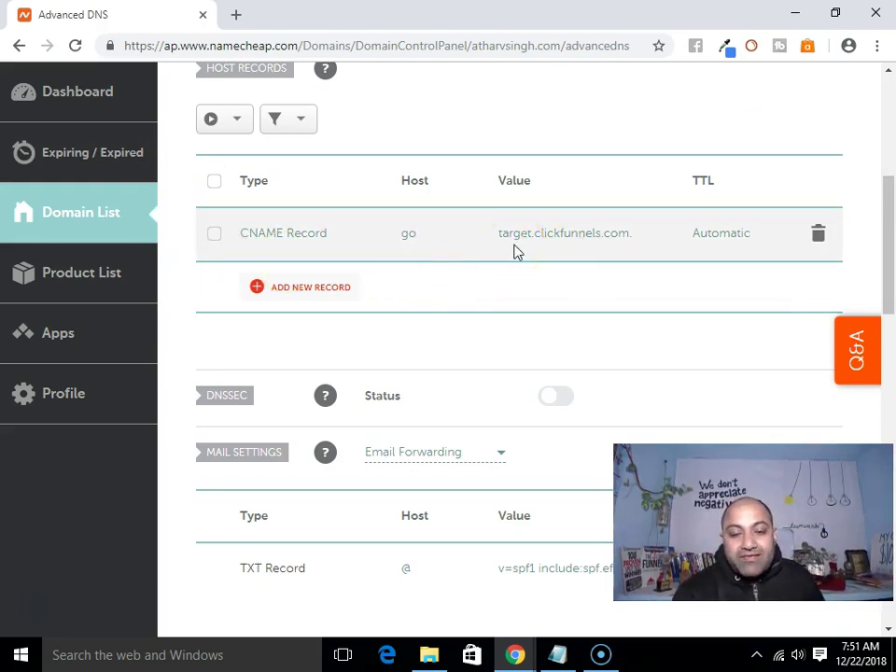
Step: Add a blank CNAME record row and delete the 'go' CNAME record
left_click(332, 290)
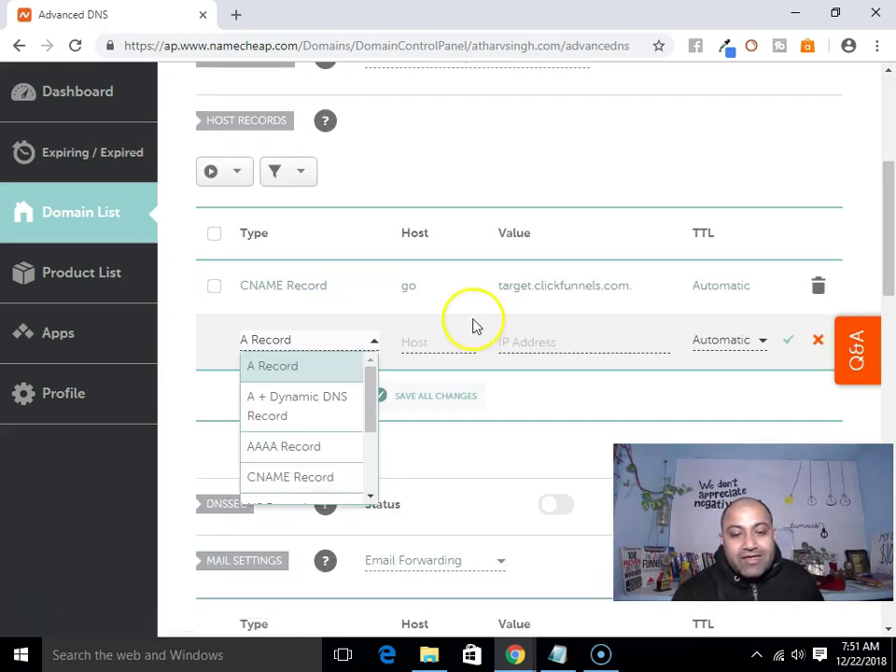
left_click(308, 477)
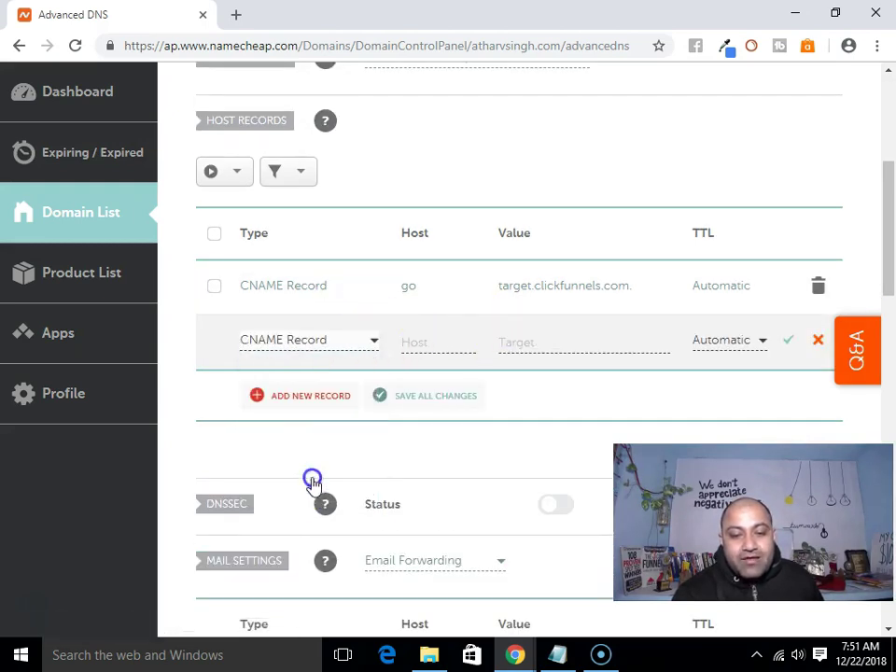
left_click(819, 289)
left_click(741, 367)
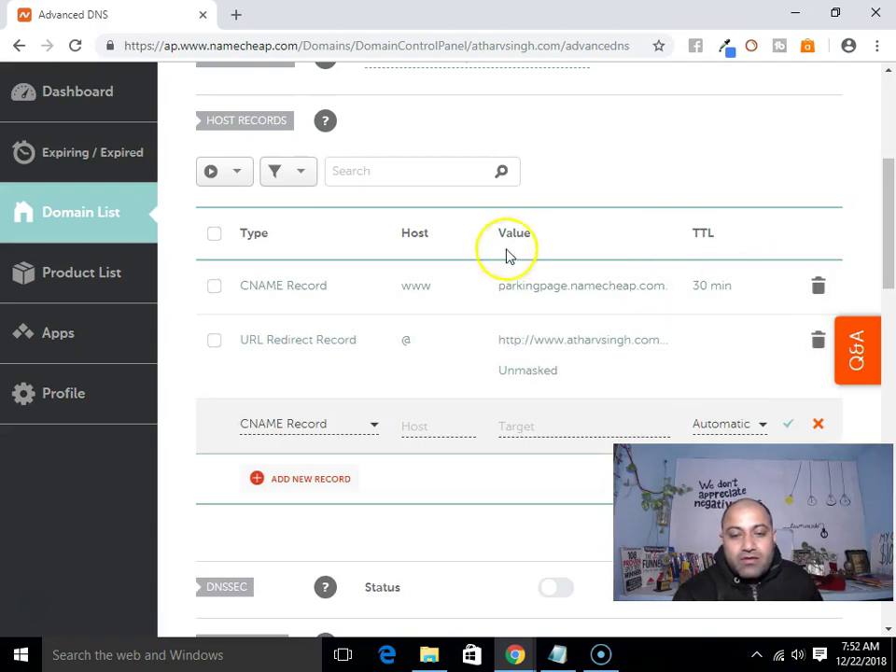
Step: Delete the URL Redirect record, leaving only the www CNAME and the new row
scroll(819, 318, "down", 2)
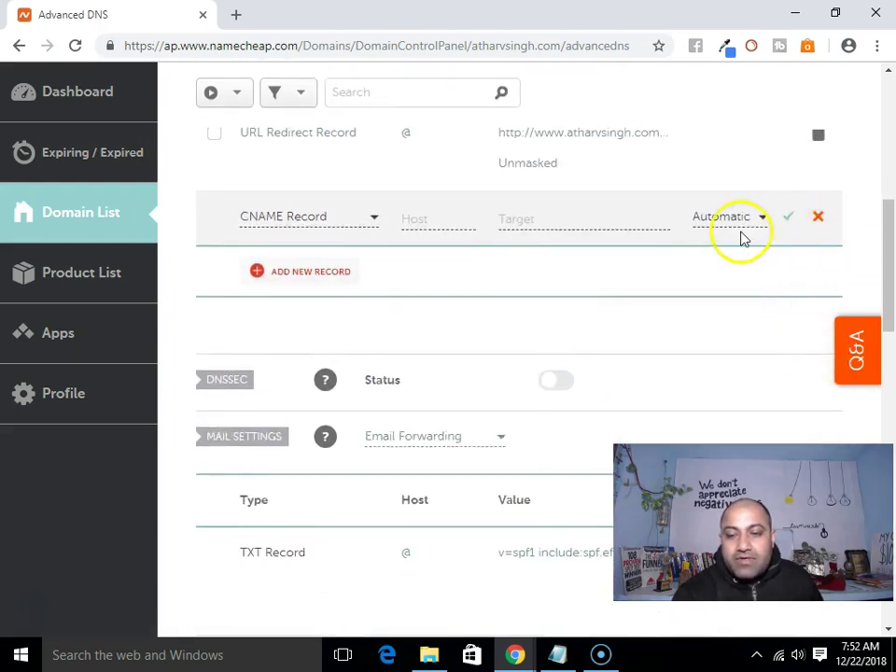
scroll(756, 243, "up", 1)
left_click(818, 220)
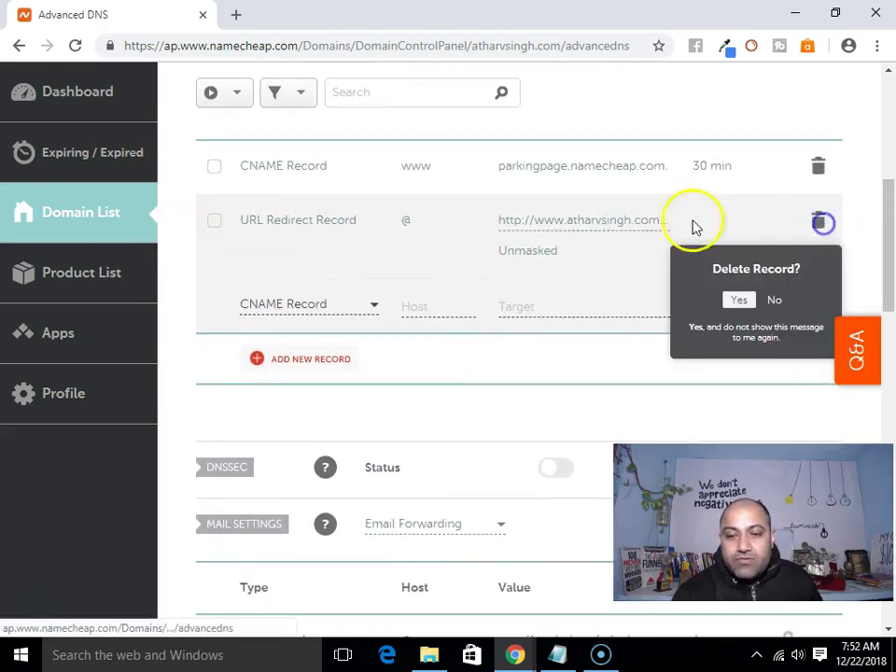
left_click(741, 299)
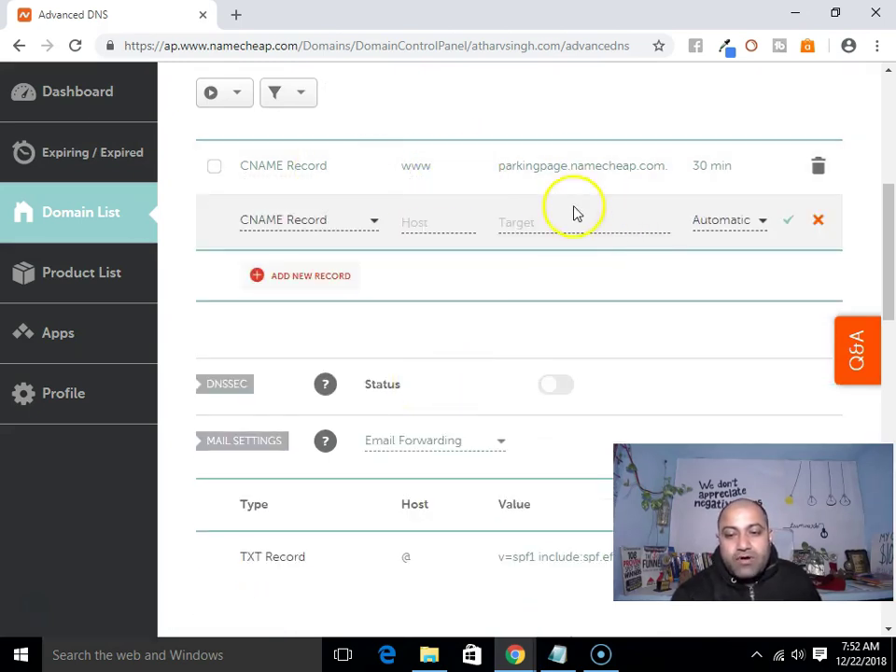
scroll(378, 265, "up", 1)
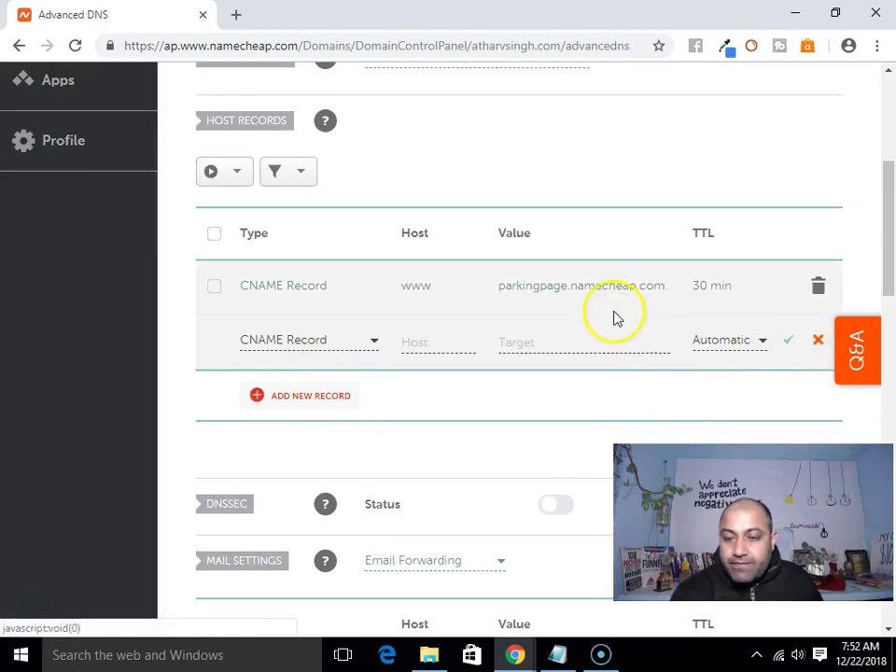
scroll(614, 317, "down", 2)
scroll(614, 317, "up", 1)
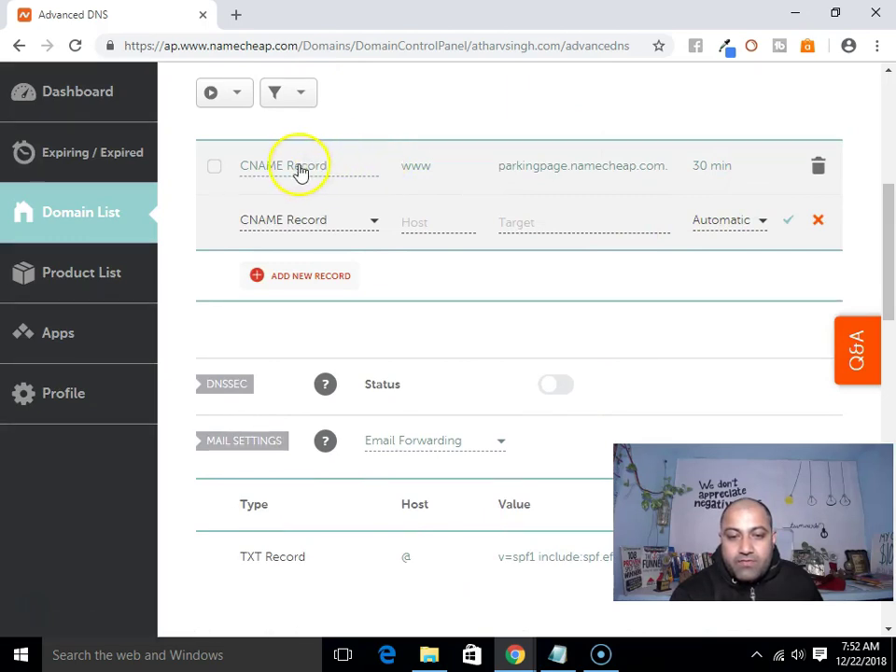
scroll(310, 190, "up", 1)
scroll(318, 280, "up", 1)
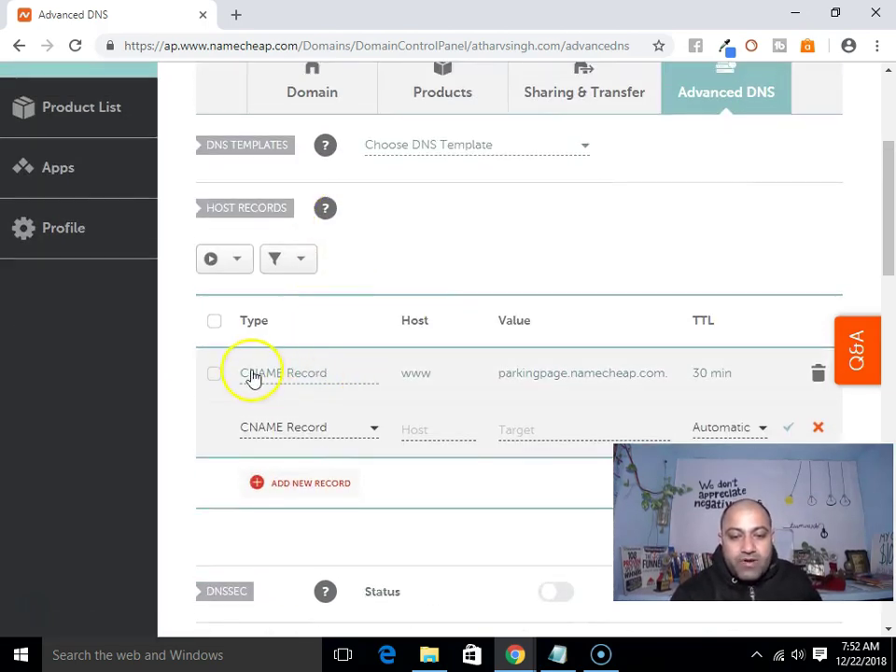
left_click(333, 370)
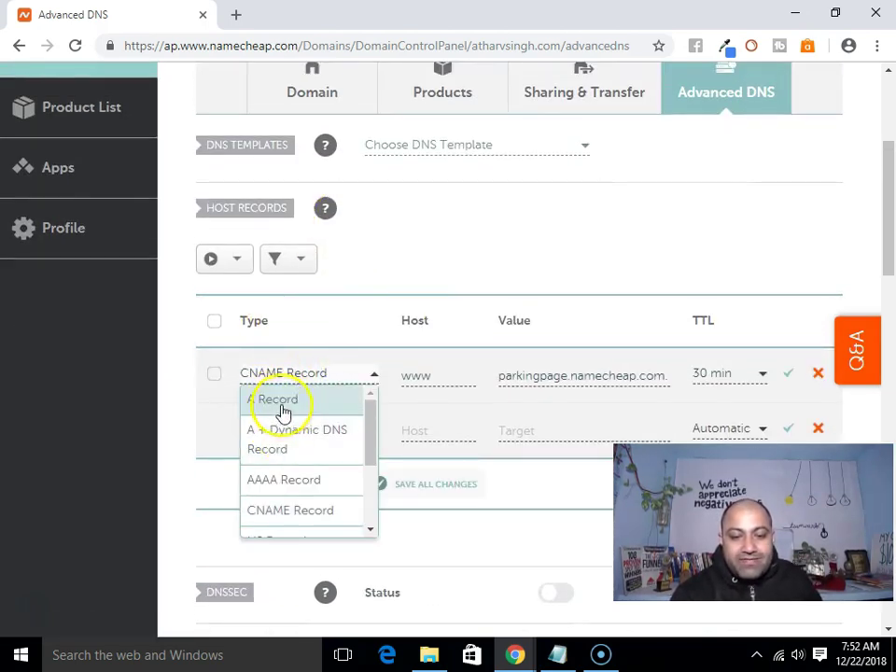
left_click(283, 511)
left_click(433, 375)
type("g")
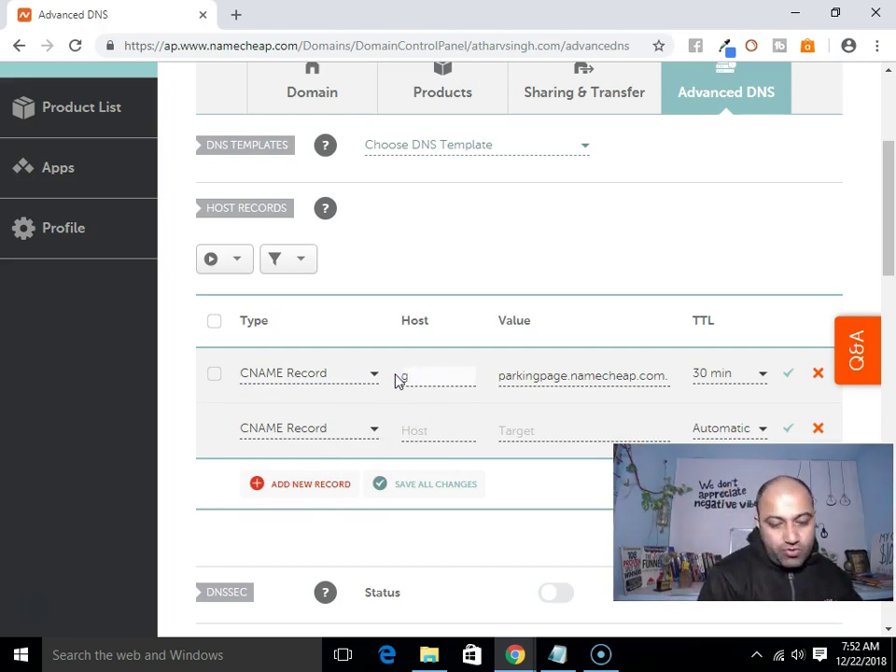
key("BackSpace")
key("BackSpace")
type("info")
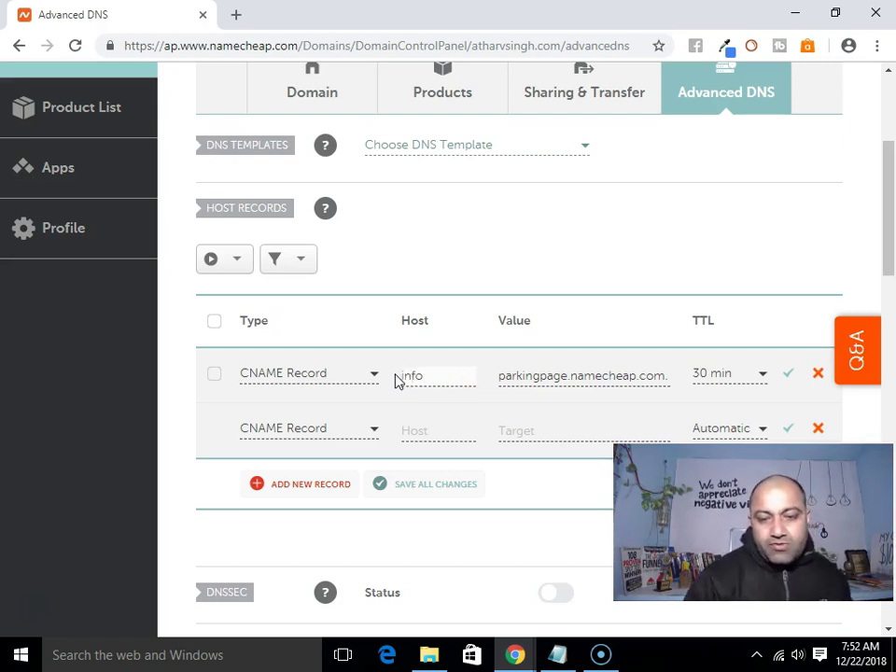
left_click(399, 386)
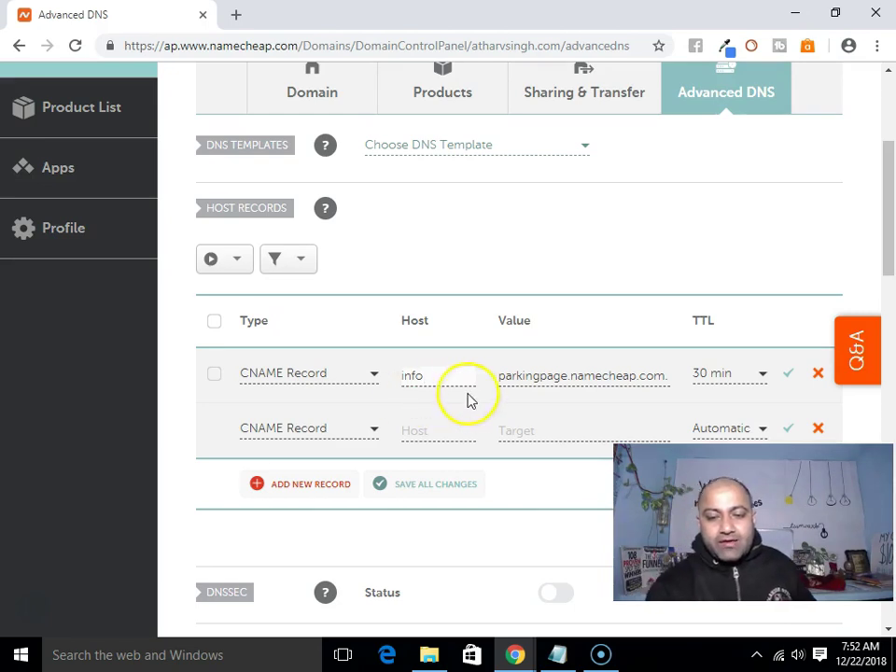
scroll(433, 380, "up", 1)
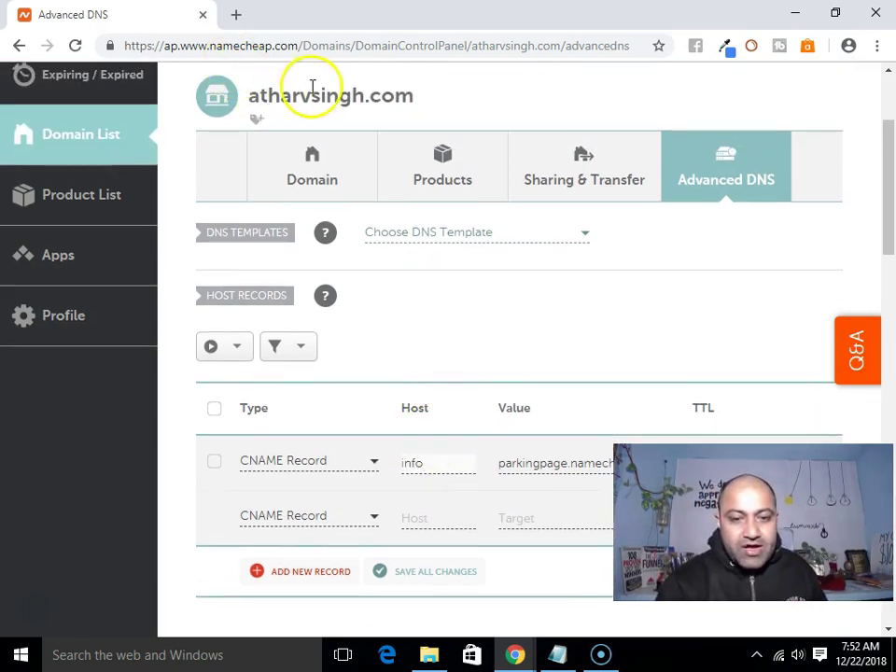
scroll(406, 280, "down", 1)
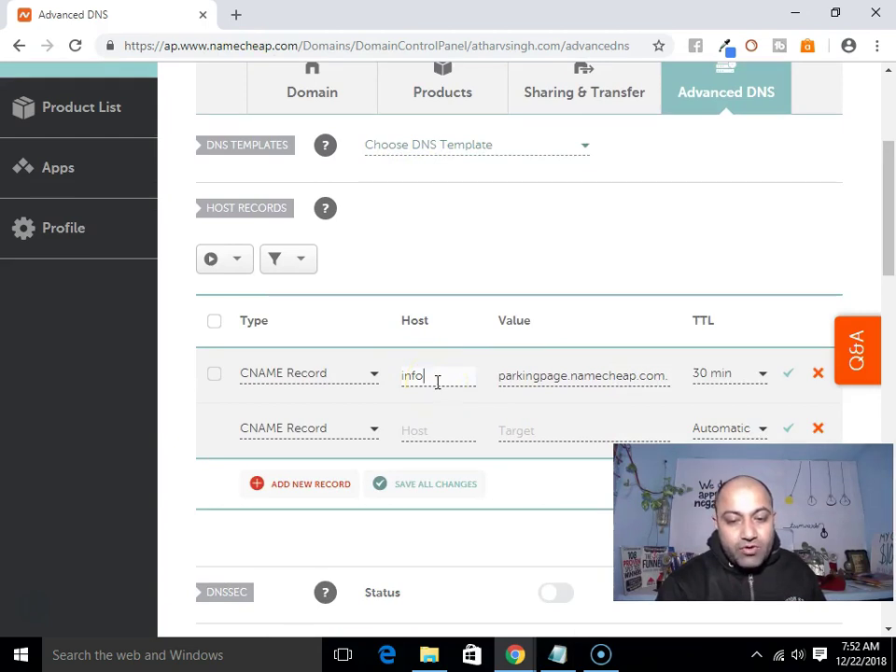
scroll(437, 383, "up", 3)
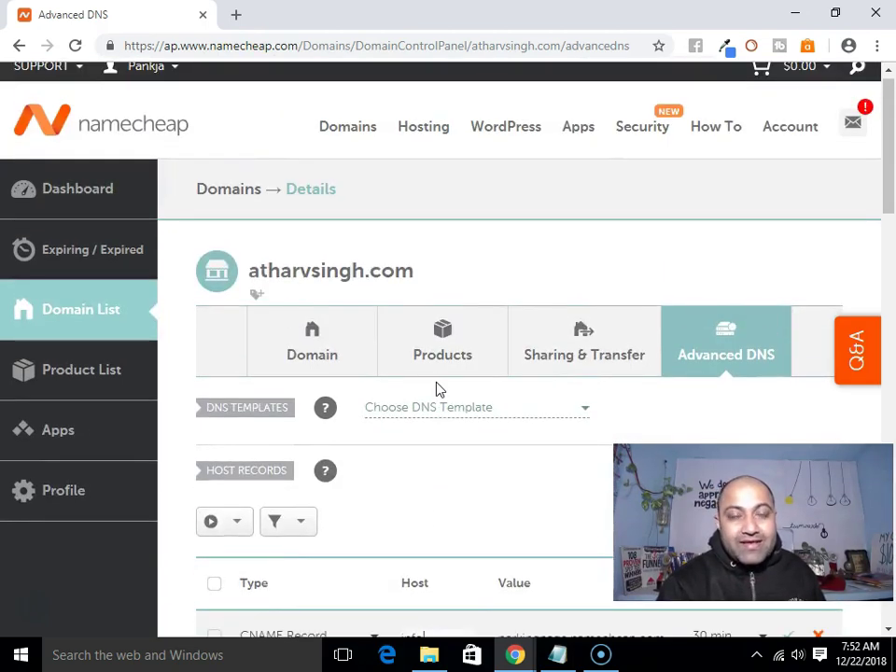
left_click(417, 373)
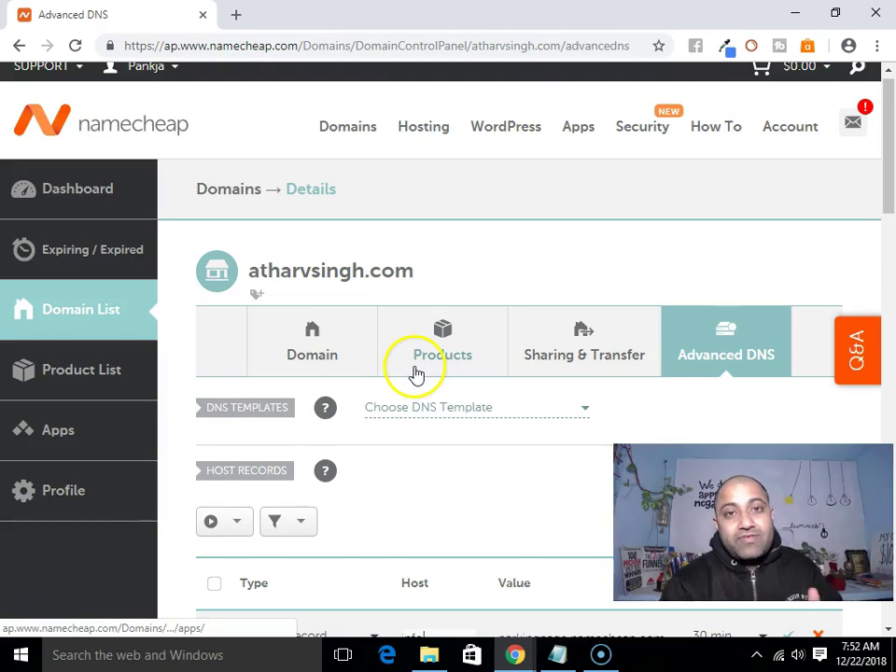
scroll(416, 374, "down", 3)
left_click(451, 378)
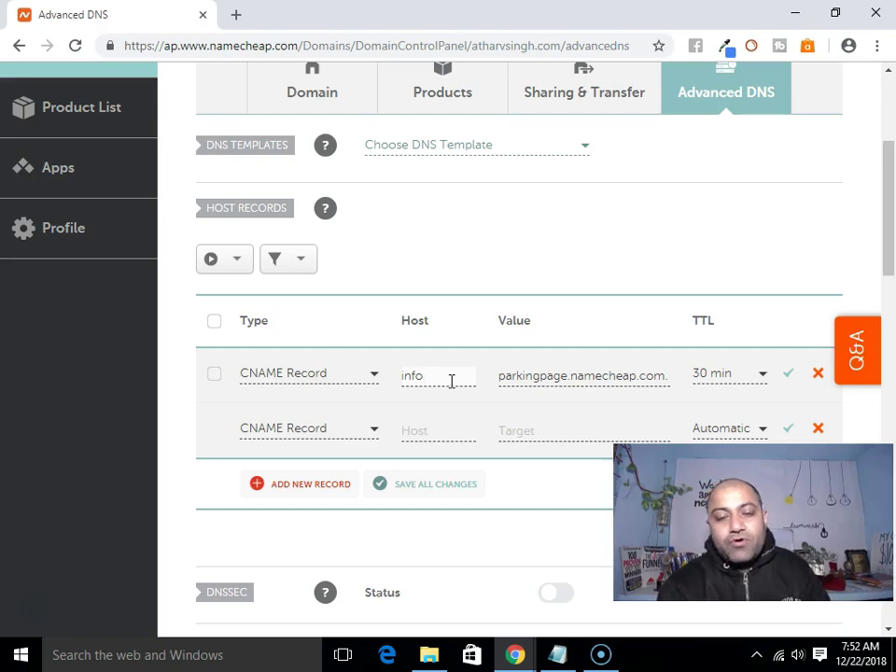
scroll(451, 380, "up", 2)
scroll(448, 388, "down", 1)
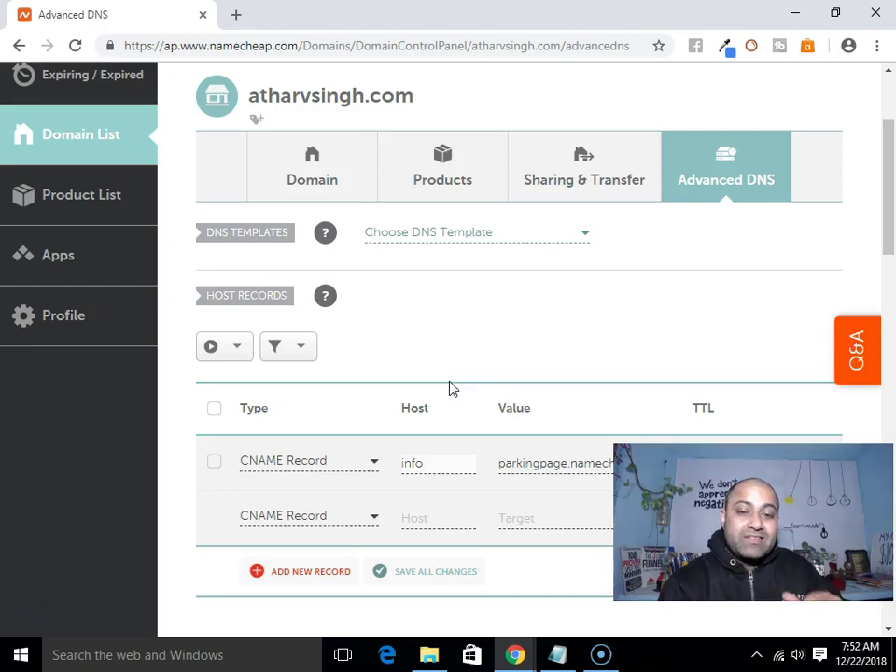
scroll(446, 383, "down", 2)
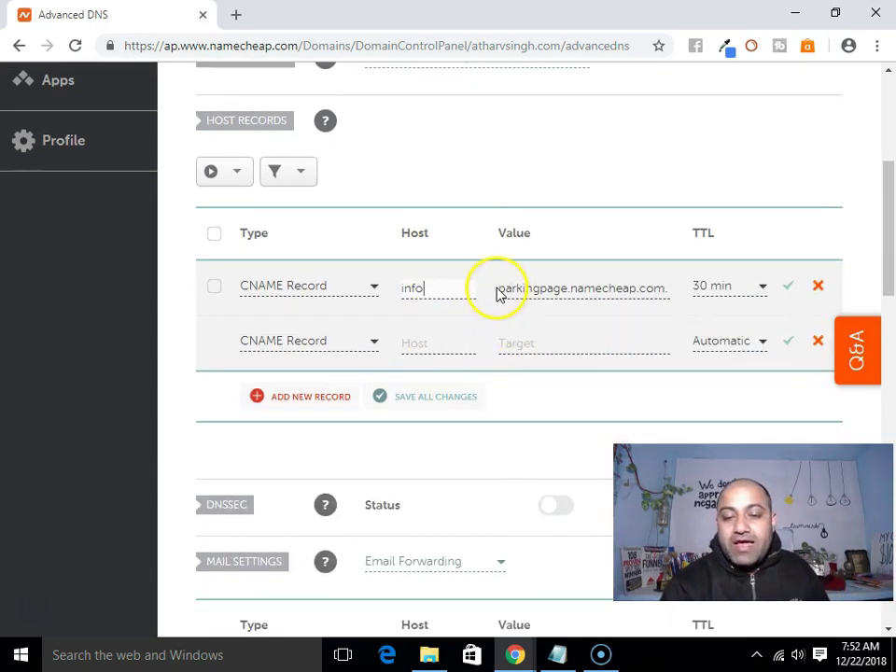
Step: Clear parkingpage.namecheap.com from the info CNAME's Value field
left_click_drag(500, 289, 686, 285)
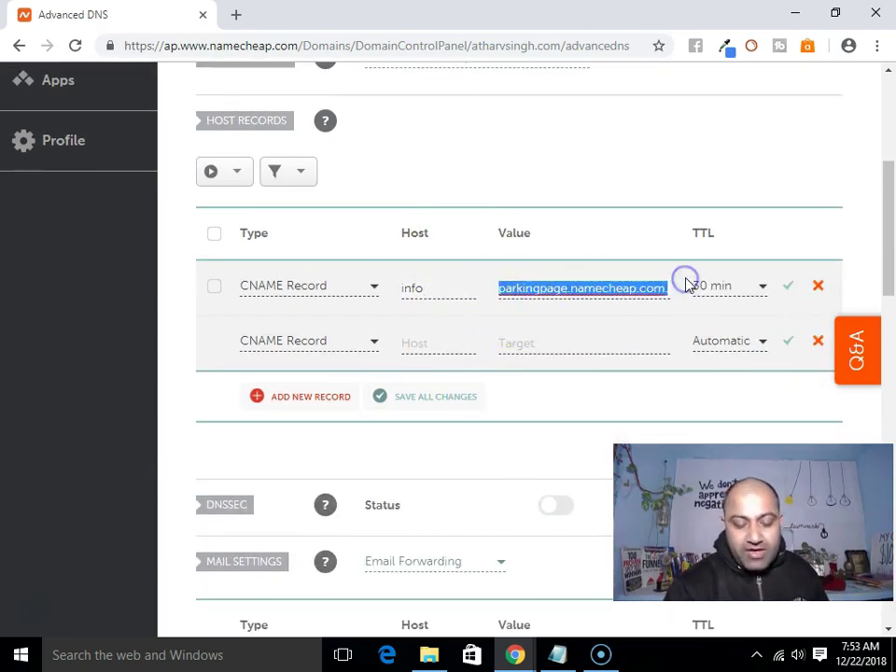
key("BackSpace")
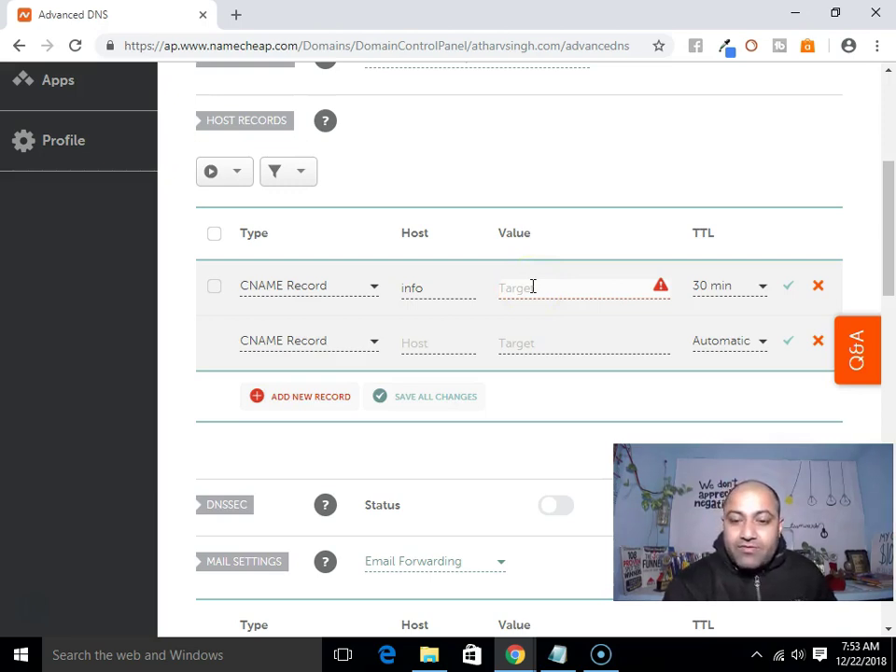
mouse_move(515, 655)
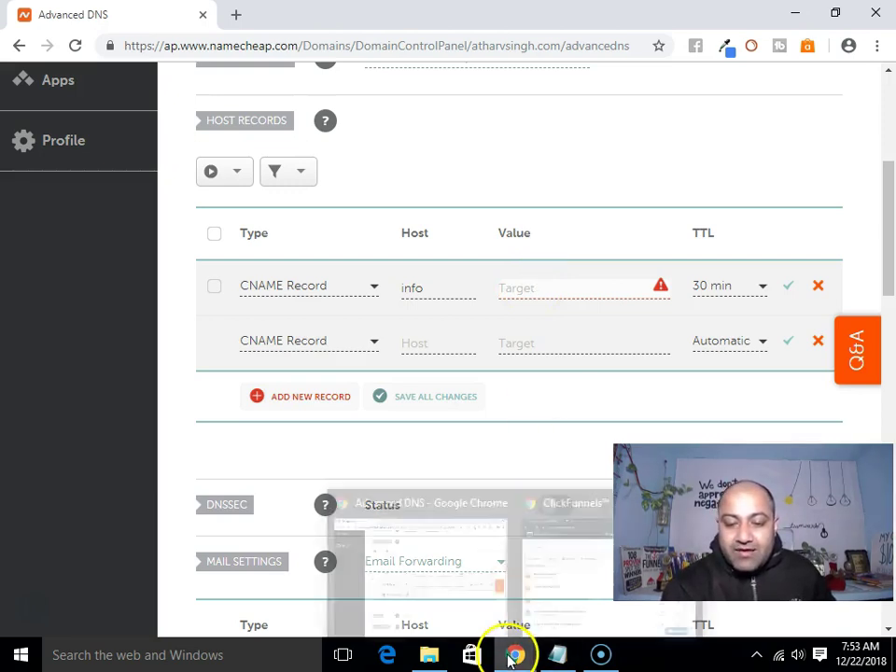
Step: Copy target.clickfunnels.com from the 'Adding A Namecheap Subdomain' article and return to Namecheap
left_click(588, 582)
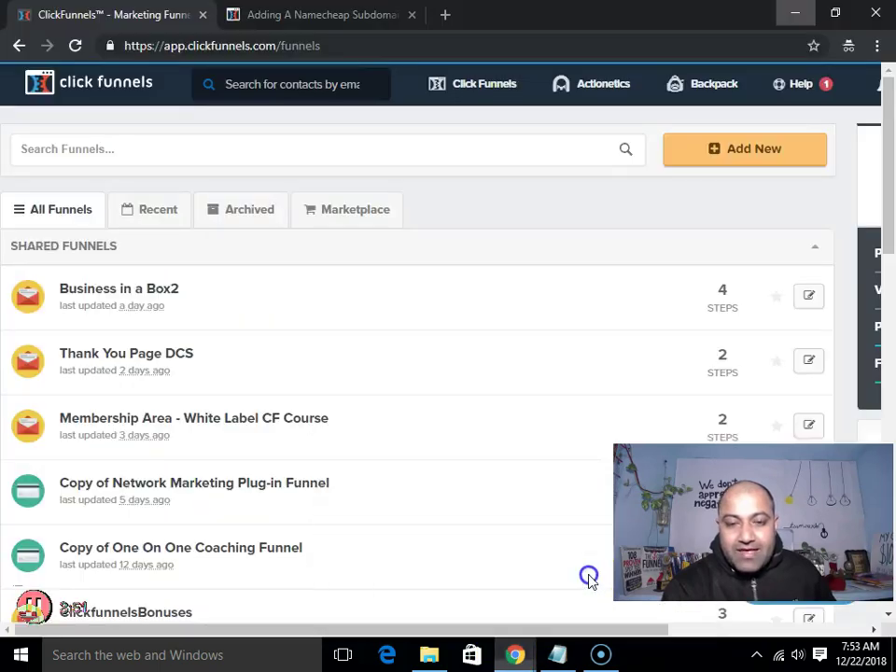
left_click(340, 16)
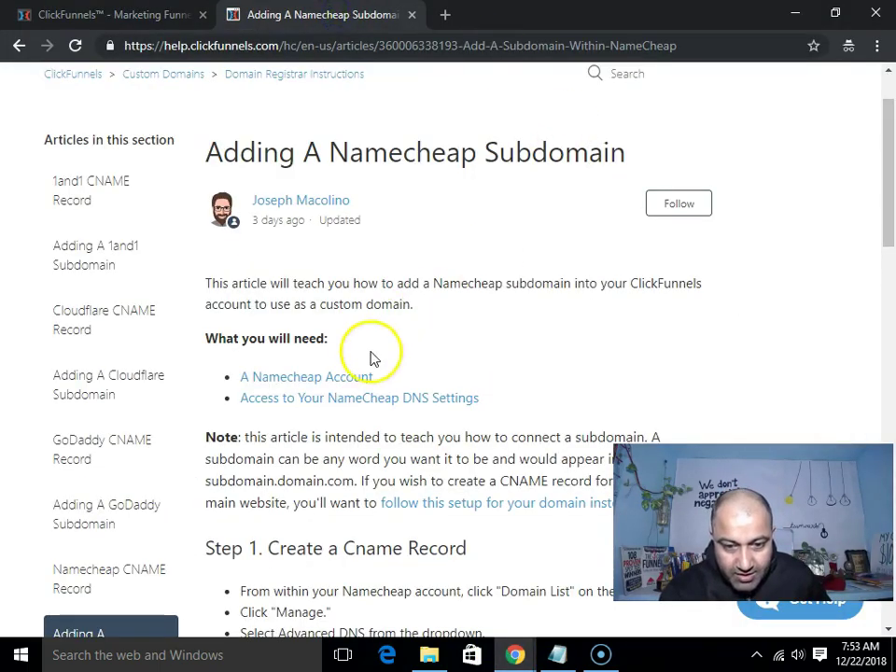
scroll(371, 353, "down", 5)
scroll(372, 350, "down", 3)
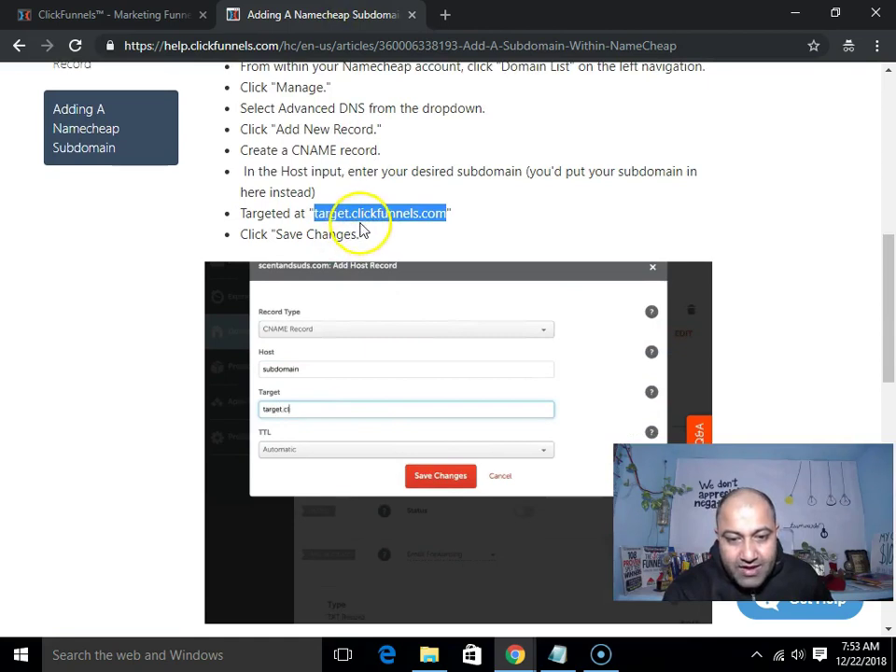
right_click(419, 219)
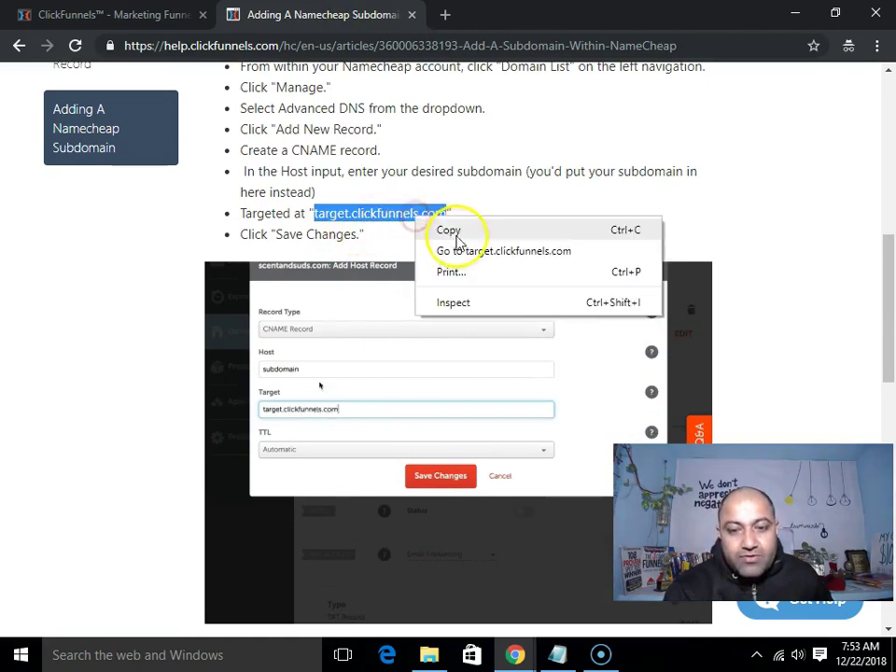
left_click(456, 235)
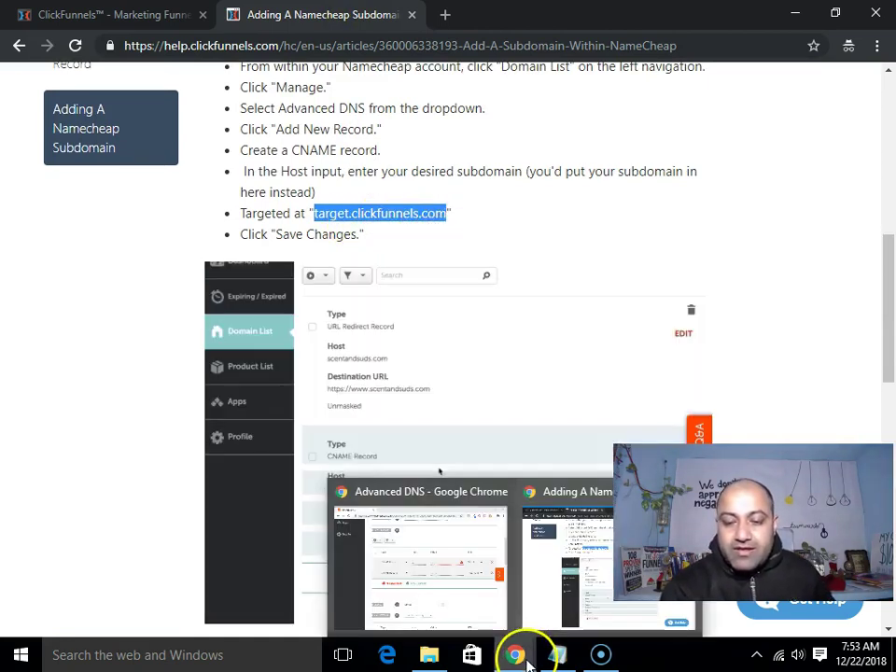
left_click(496, 614)
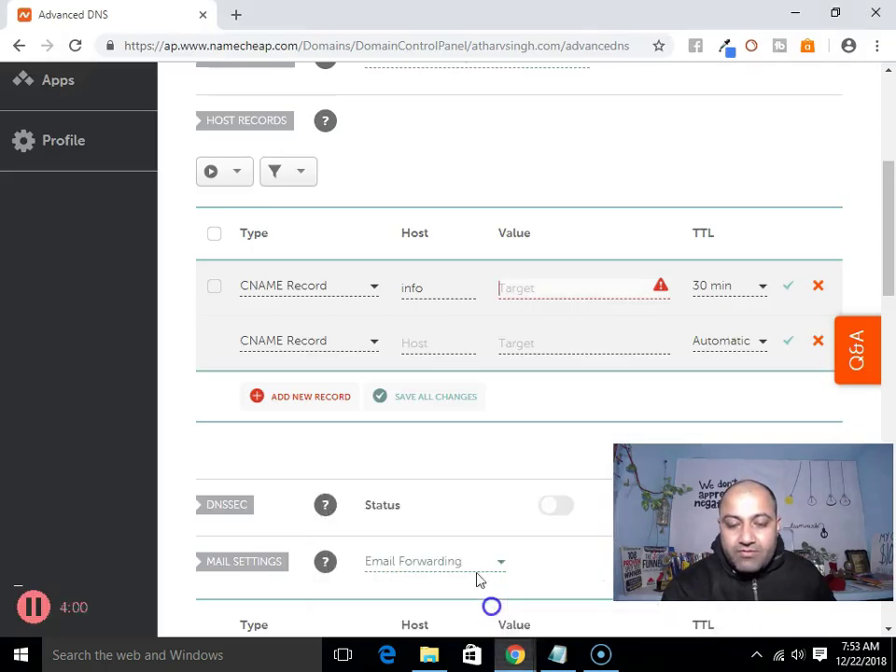
Step: Paste target.clickfunnels.com as the info CNAME value, set TTL to Automatic, and save
right_click(516, 288)
left_click(571, 394)
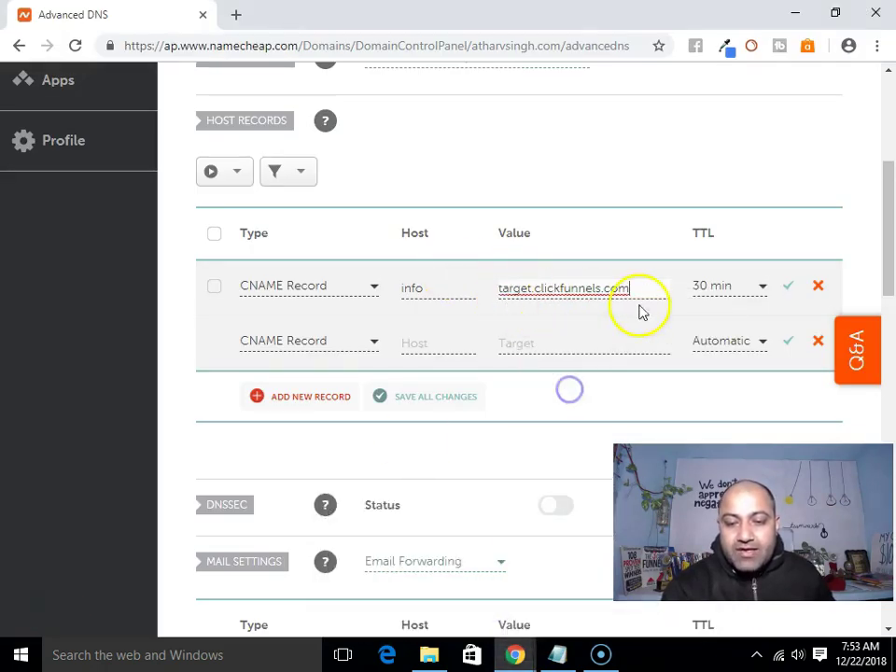
left_click(760, 288)
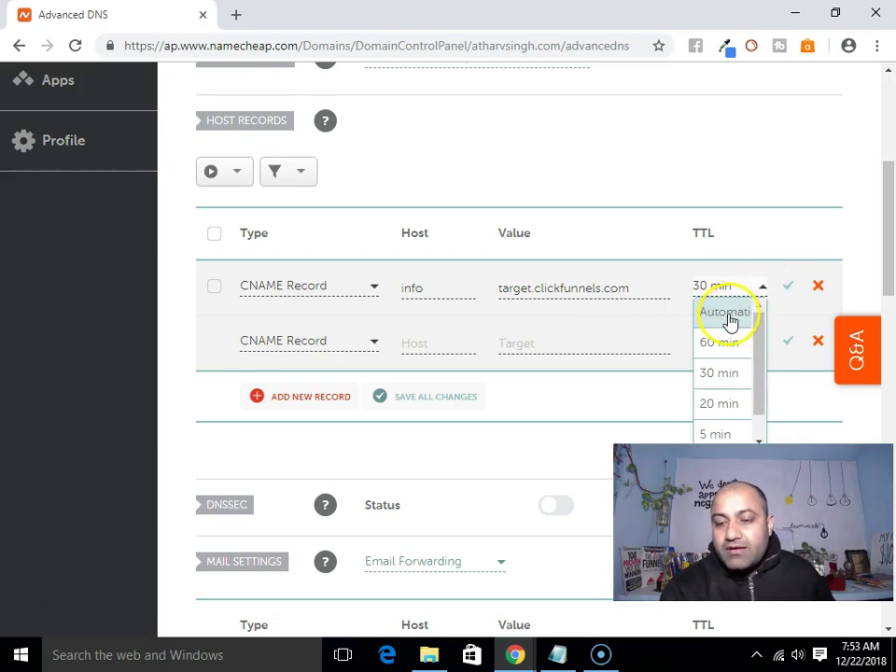
left_click(729, 314)
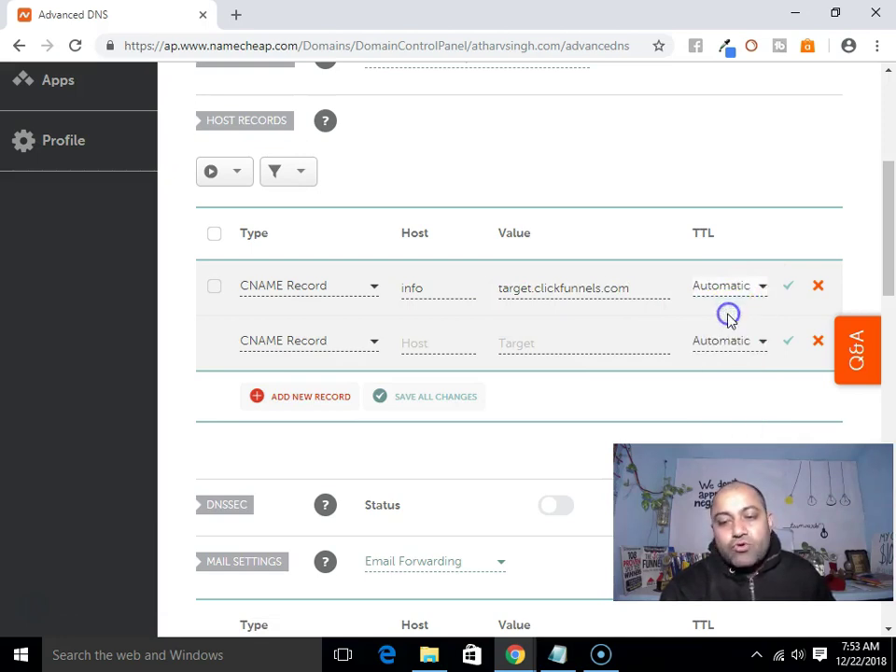
left_click(790, 286)
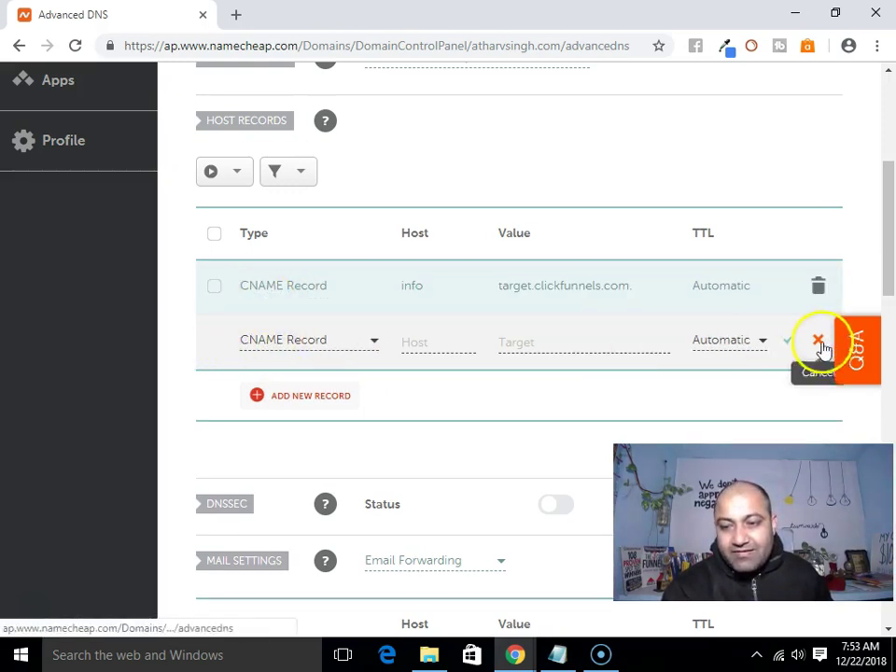
Step: Remove the empty extra record row from the host records
scroll(660, 366, "down", 2)
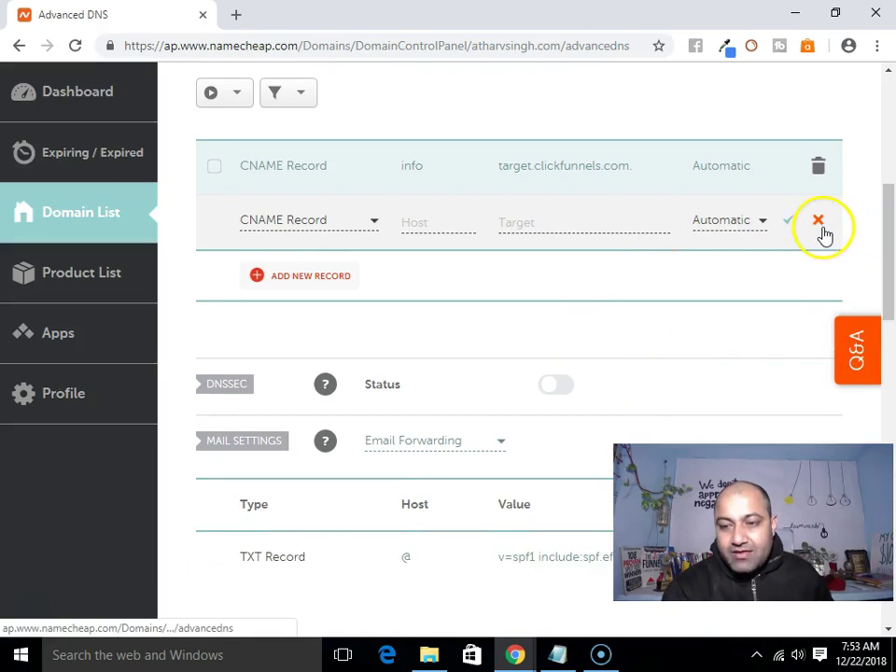
left_click(818, 222)
scroll(562, 282, "up", 2)
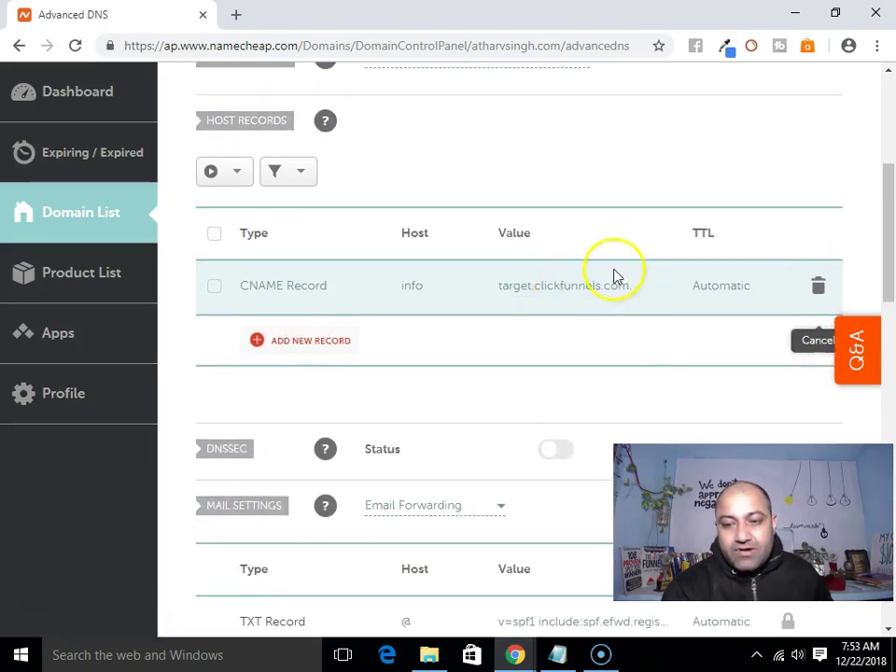
scroll(625, 285, "down", 2)
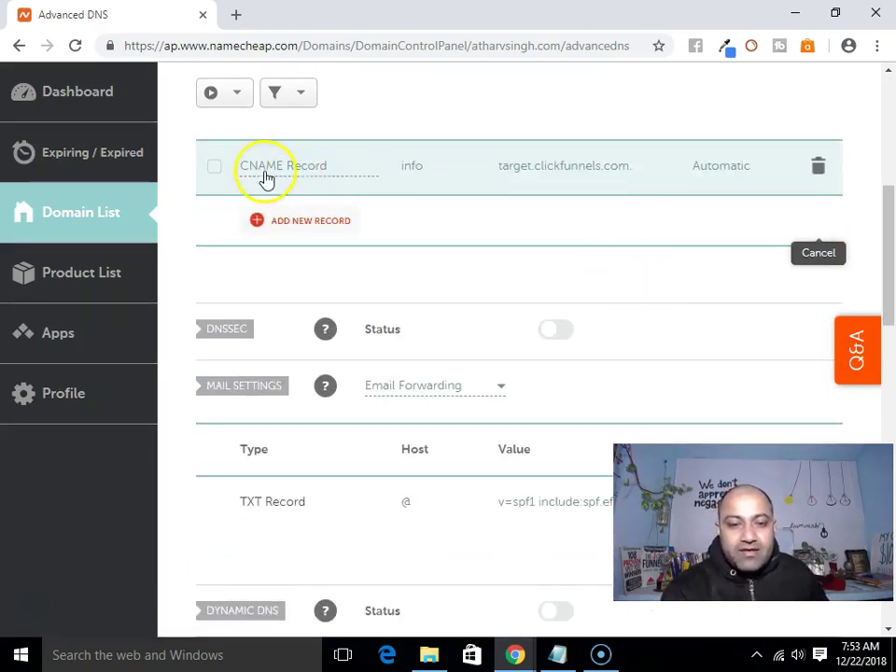
scroll(313, 280, "up", 2)
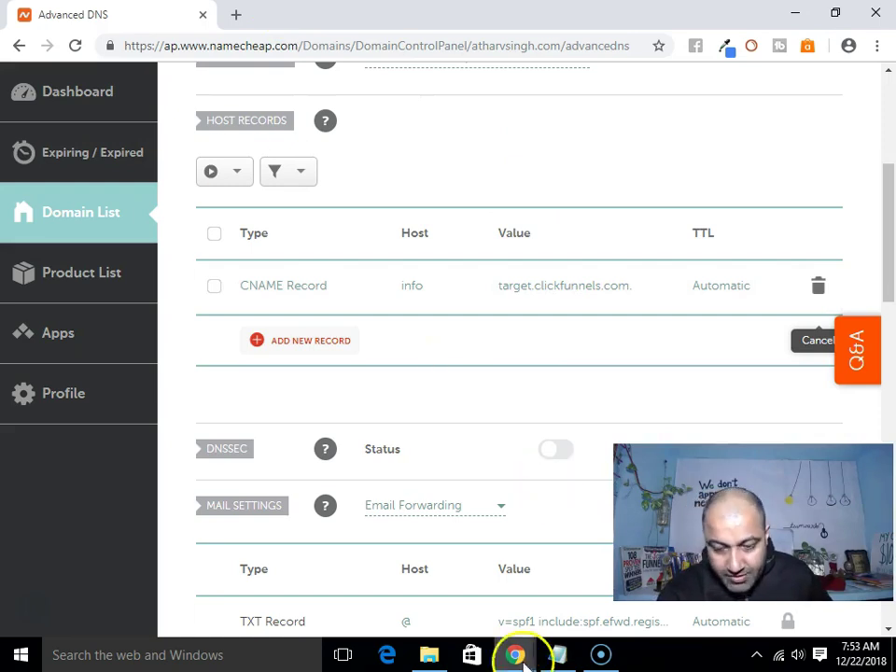
mouse_move(514, 655)
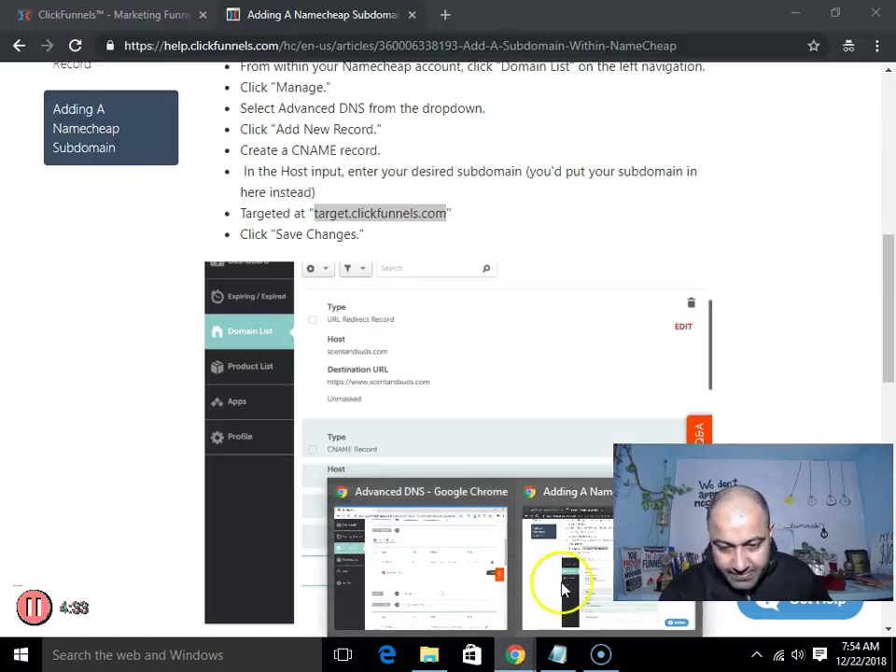
Step: Reselect the target.clickfunnels.com address in the ClickFunnels help article
left_click(550, 585)
left_click(482, 225)
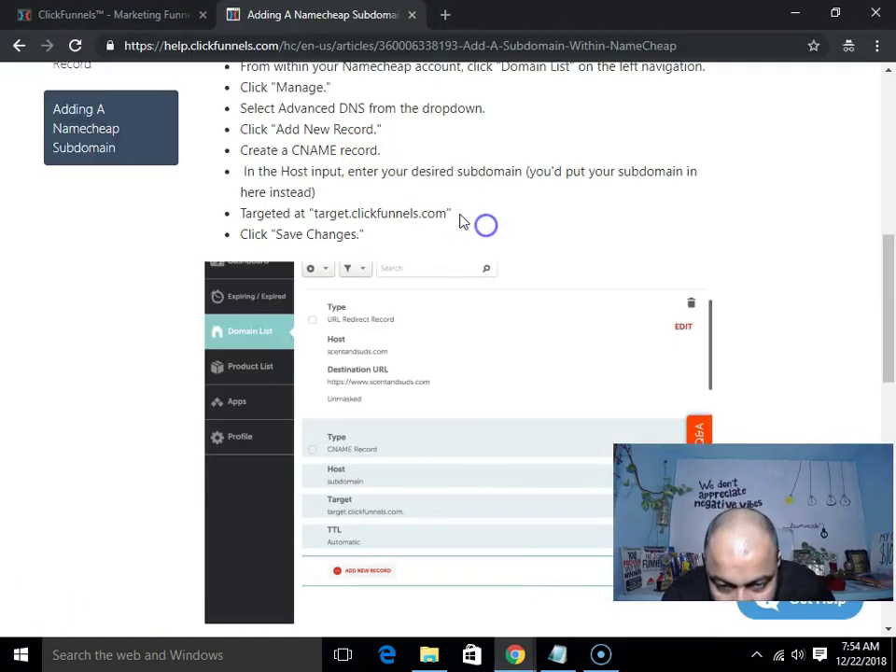
left_click(445, 214)
left_click_drag(446, 215, 390, 214)
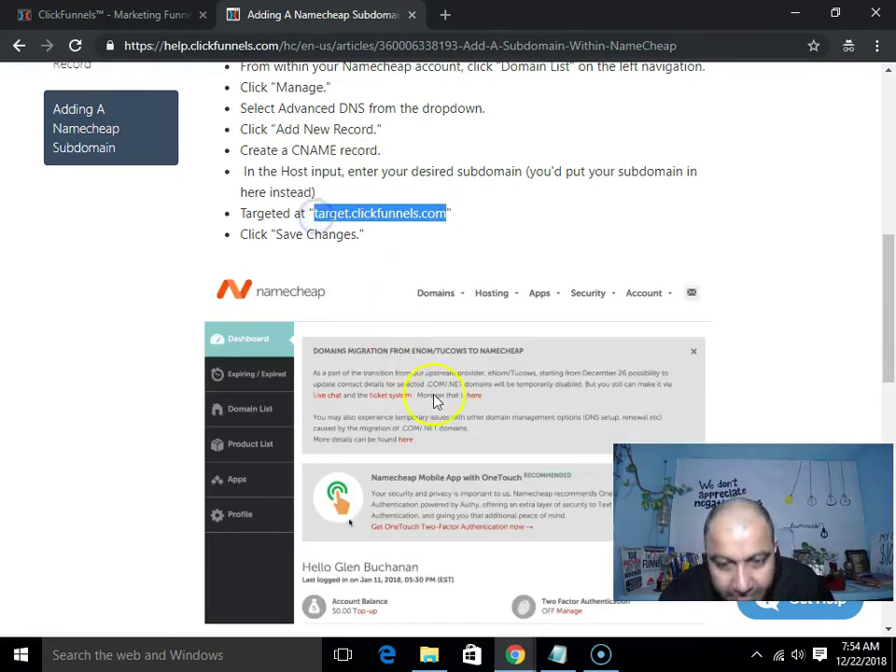
mouse_move(514, 655)
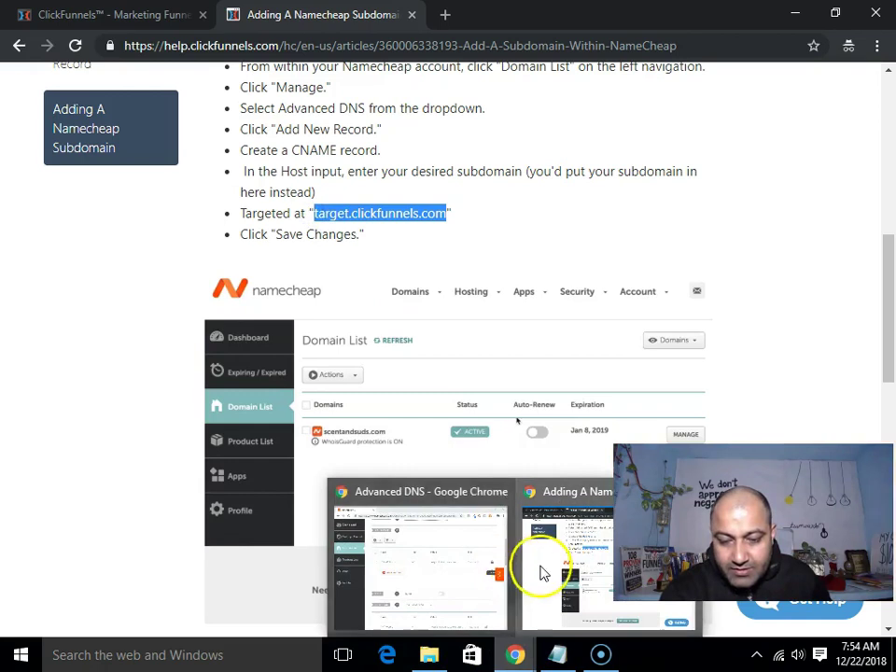
Step: Re-save the info CNAME record, then show the help article from its top
left_click(448, 583)
left_click(637, 288)
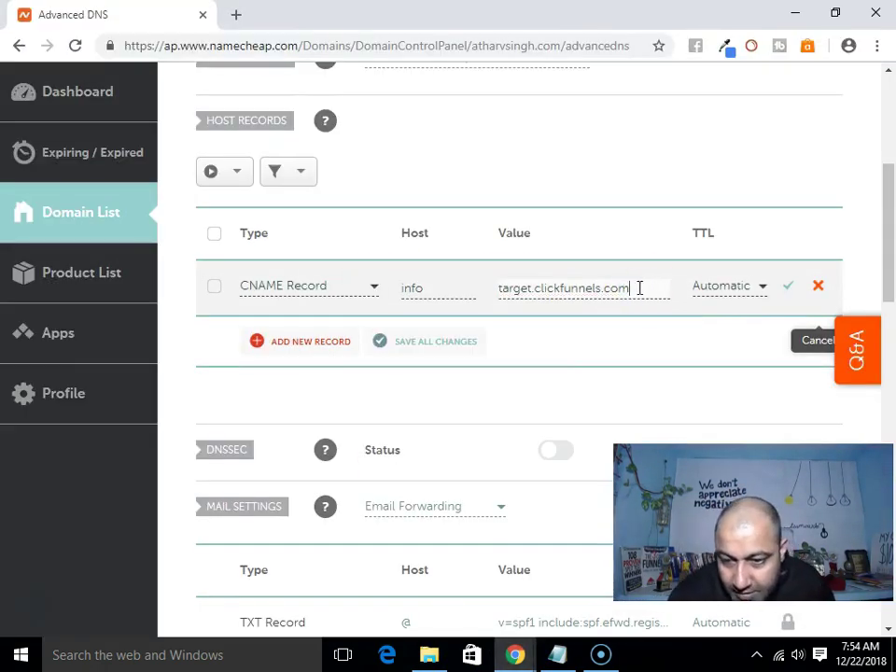
left_click(788, 286)
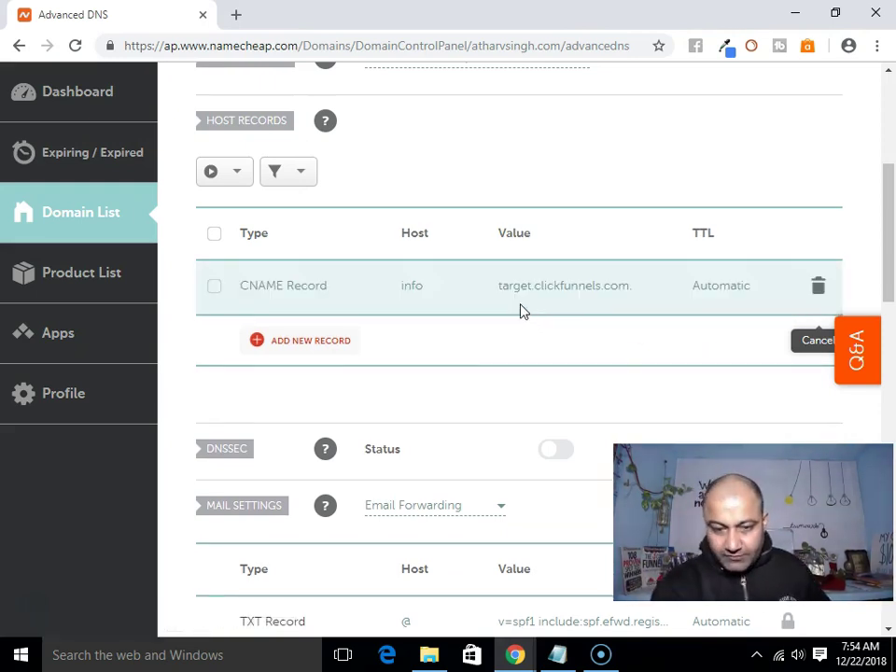
scroll(523, 313, "up", 3)
scroll(523, 313, "down", 3)
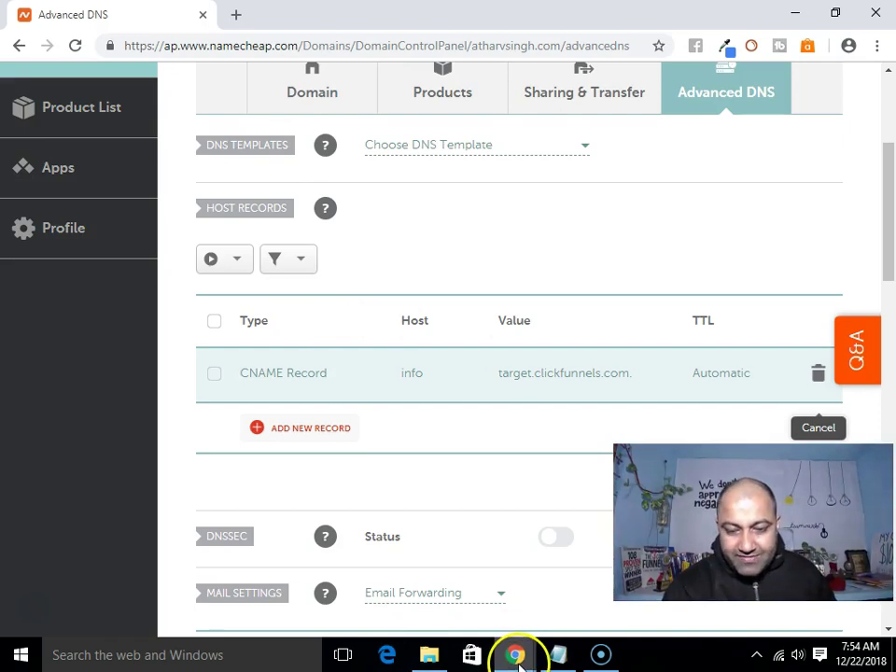
mouse_move(514, 654)
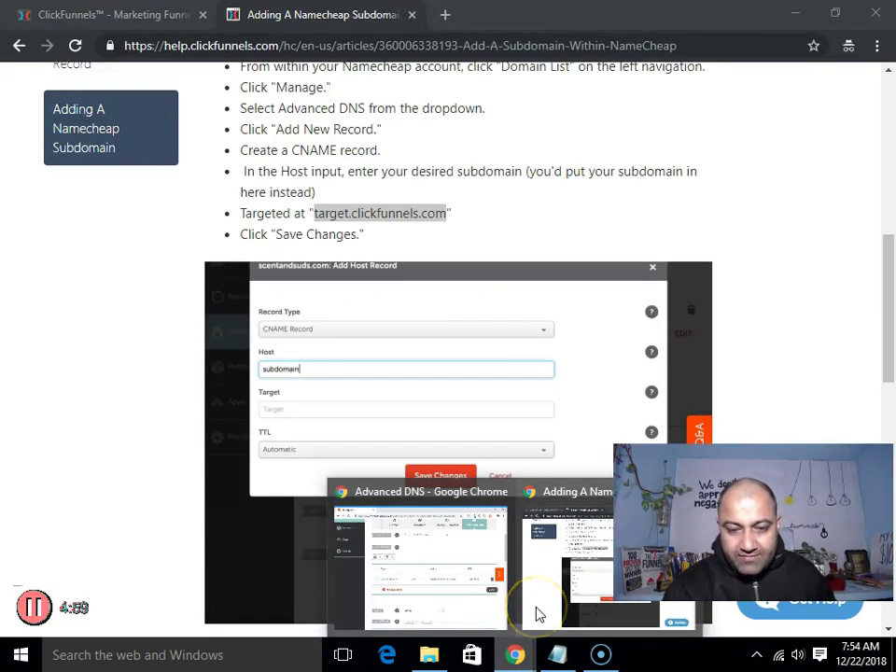
left_click(537, 613)
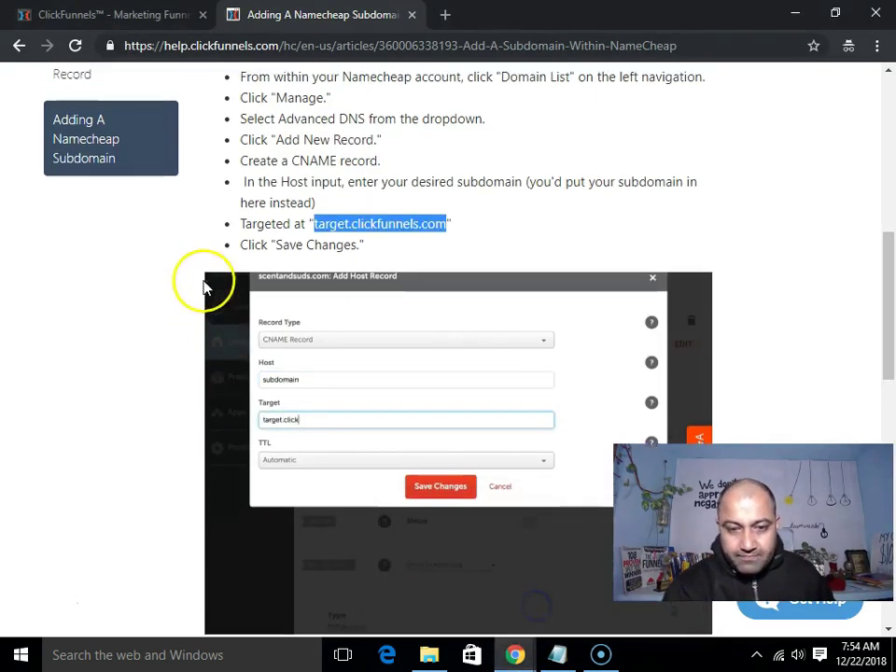
scroll(196, 285, "up", 10)
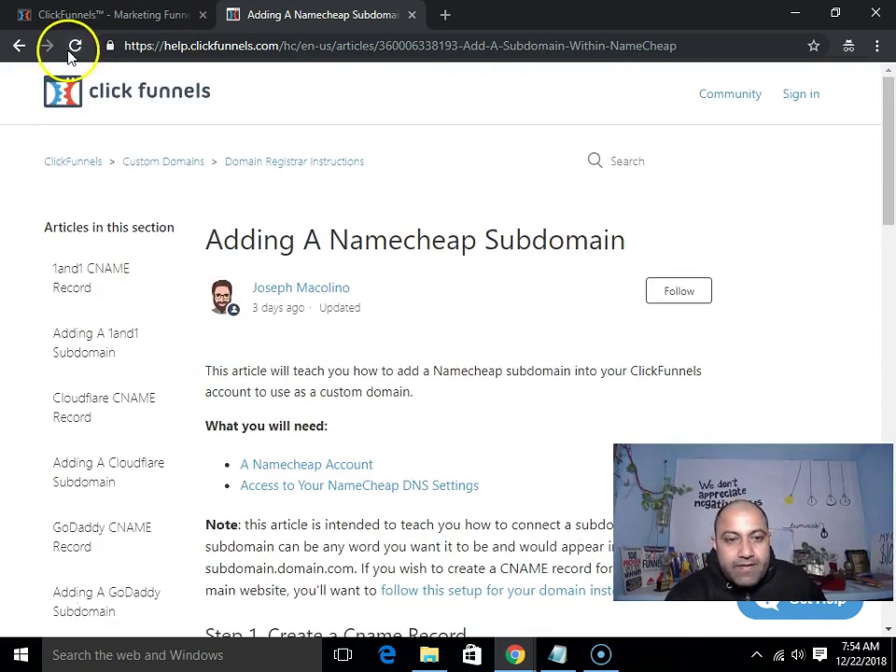
Step: Open the My Domains settings page from the ClickFunnels account menu
left_click(150, 18)
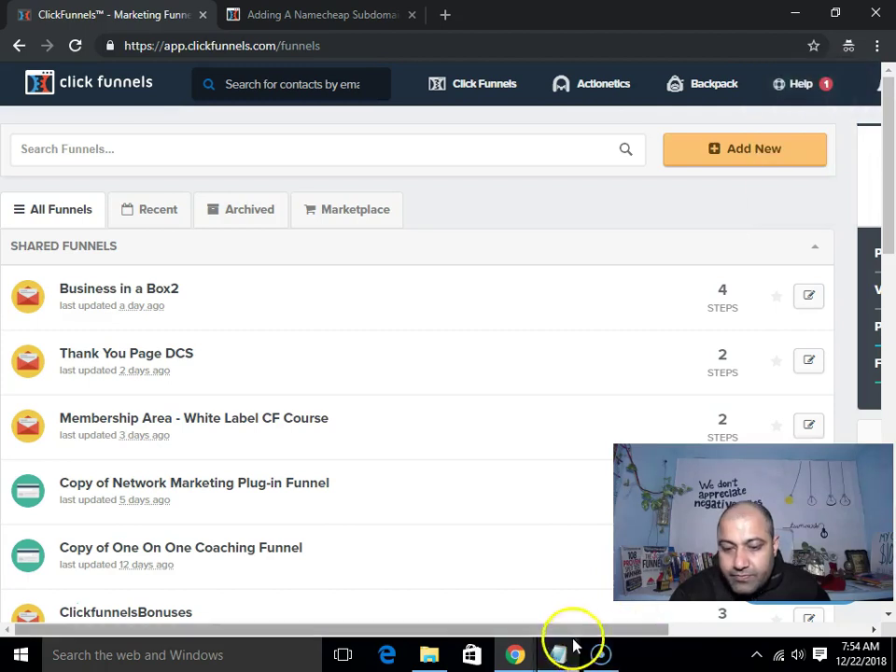
left_click_drag(578, 630, 831, 631)
left_click(688, 86)
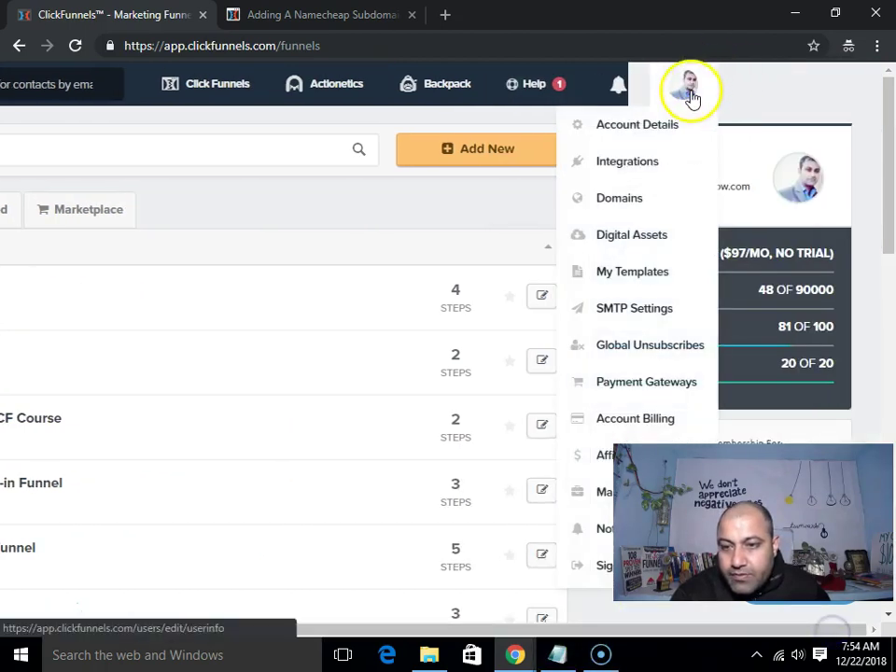
left_click(628, 199)
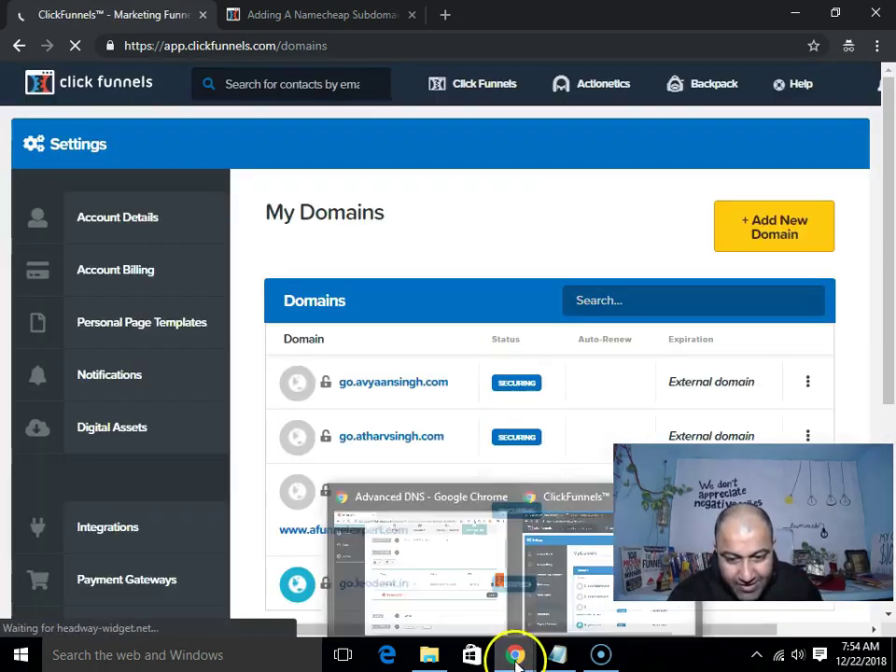
Step: Copy the domain name atharvsingh.com from Namecheap and return to ClickFunnels
left_click(471, 609)
scroll(383, 280, "up", 3)
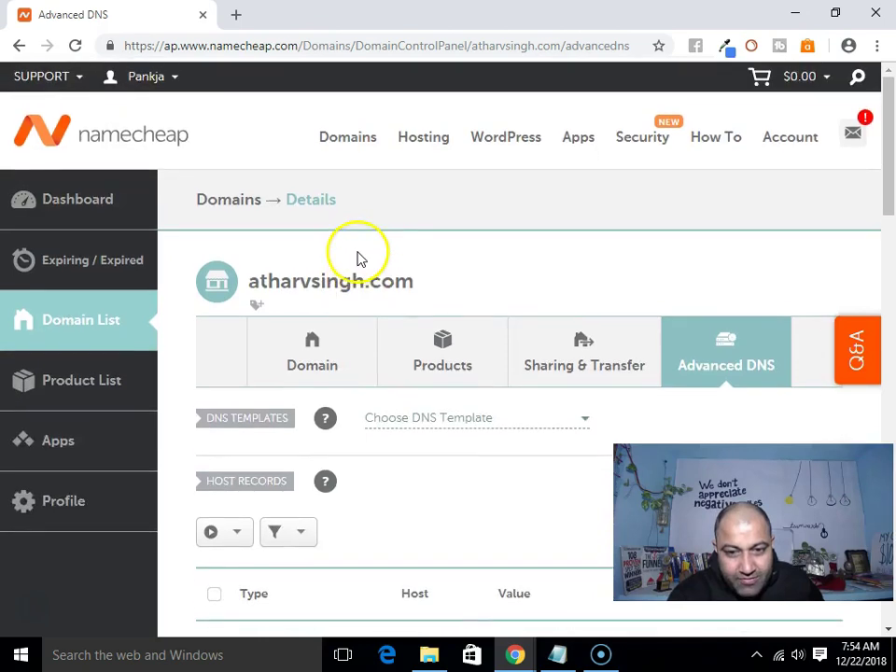
left_click_drag(411, 281, 247, 281)
right_click(248, 281)
left_click(286, 295)
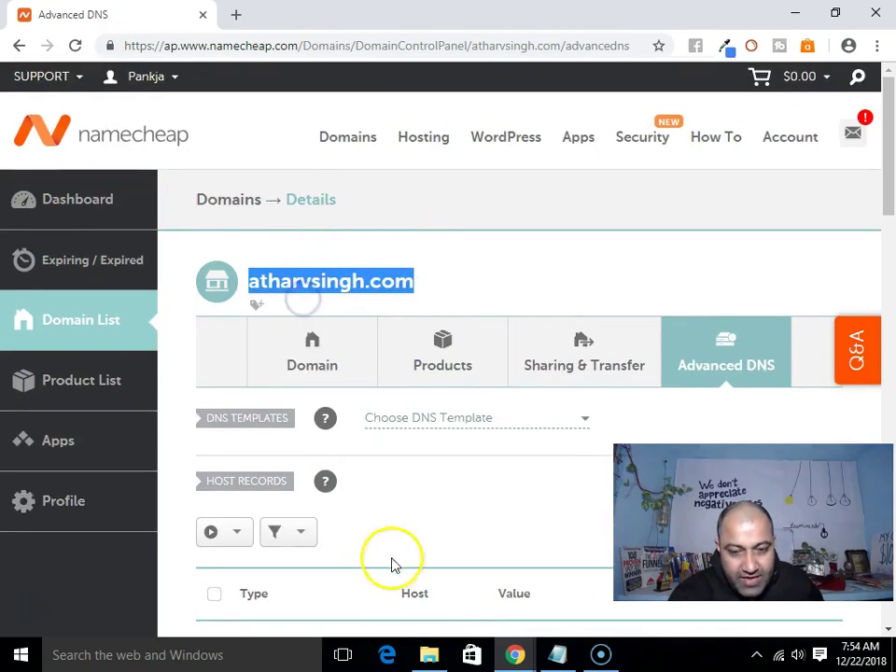
mouse_move(515, 654)
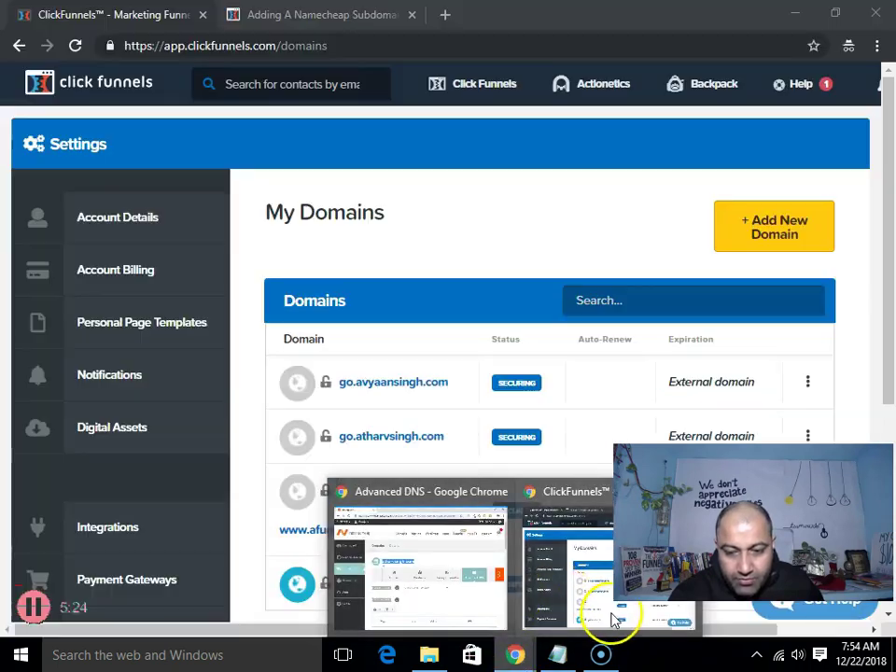
left_click(613, 619)
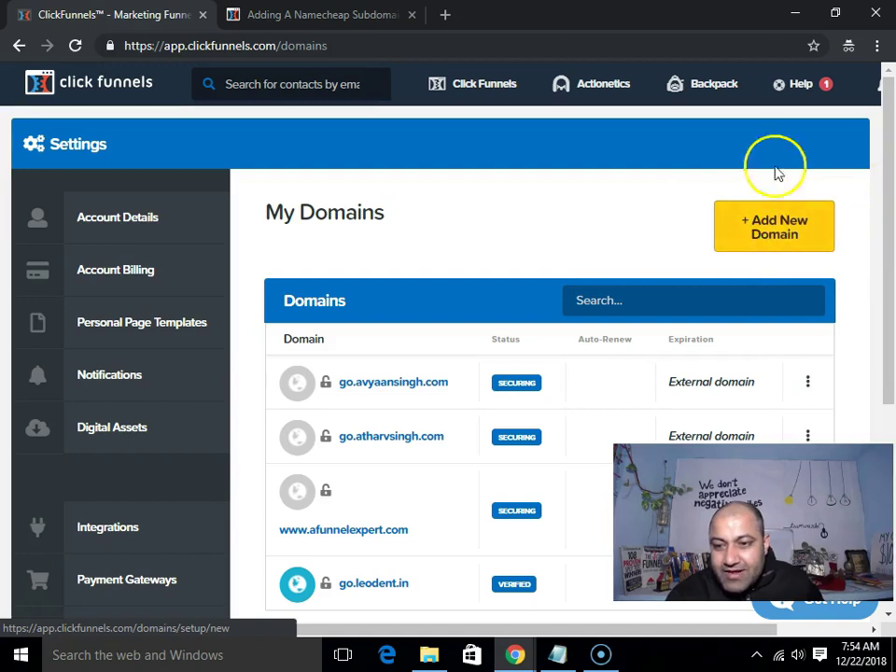
left_click(791, 226)
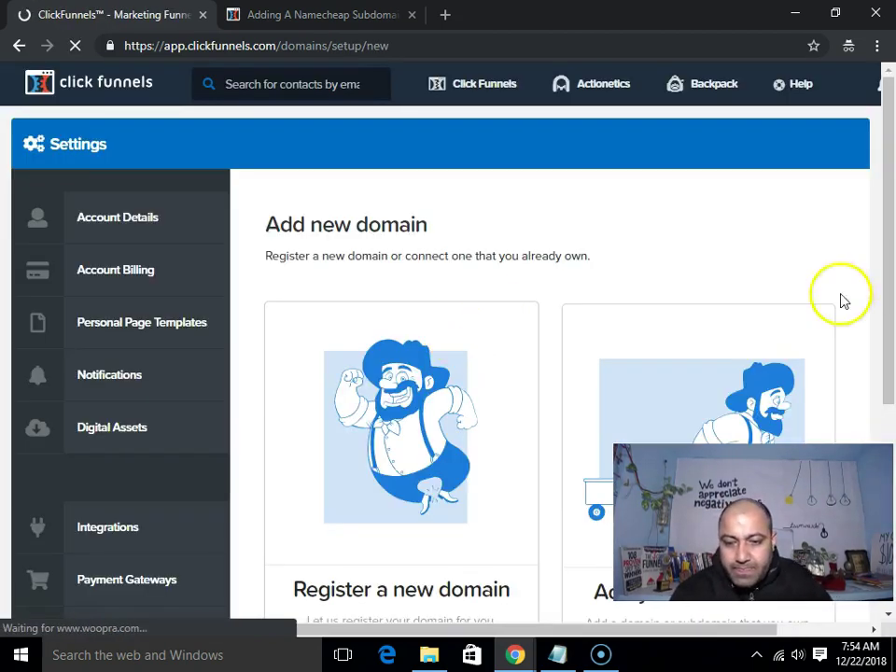
scroll(854, 402, "down", 4)
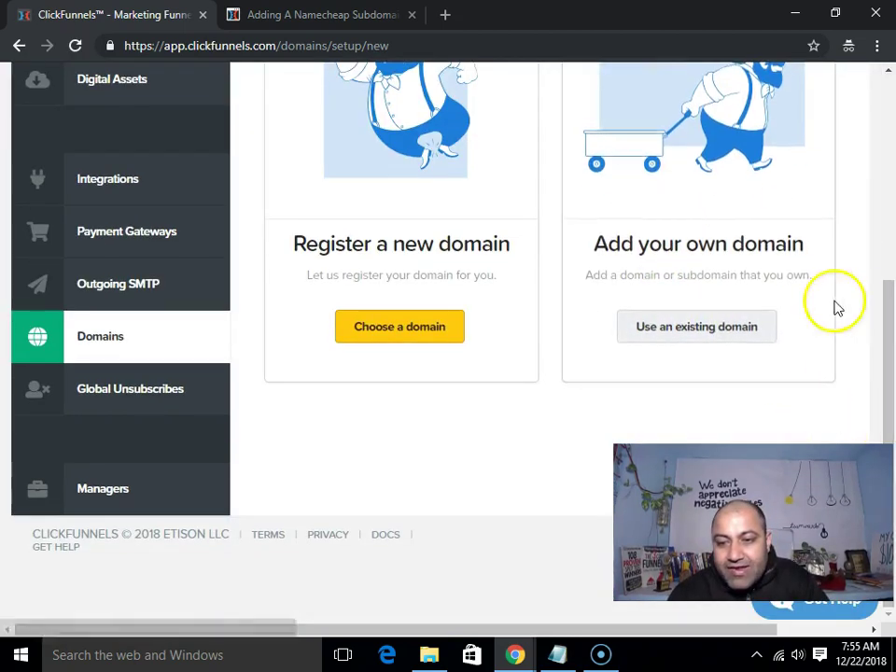
left_click(671, 327)
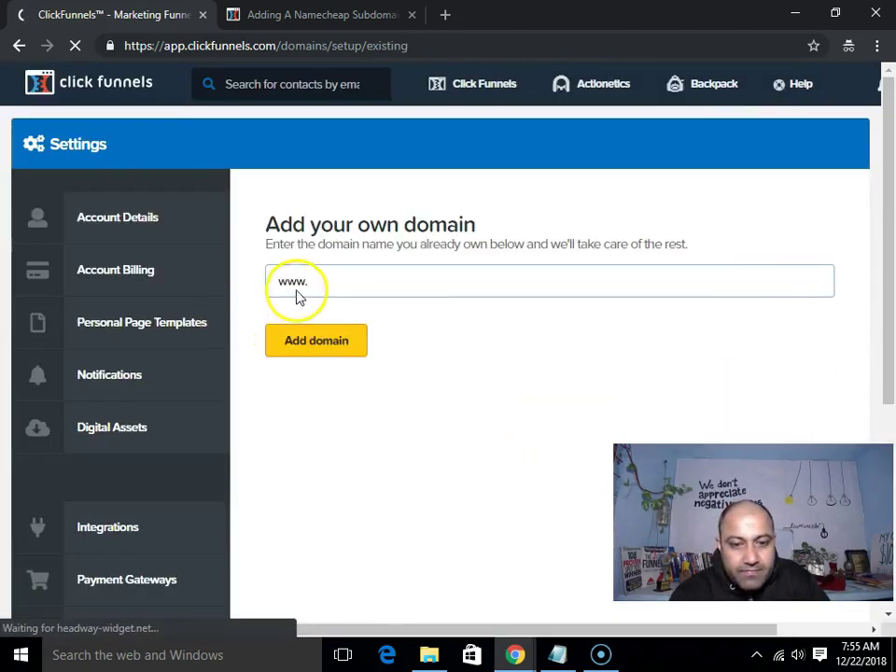
left_click_drag(320, 282, 255, 282)
key("BackSpace")
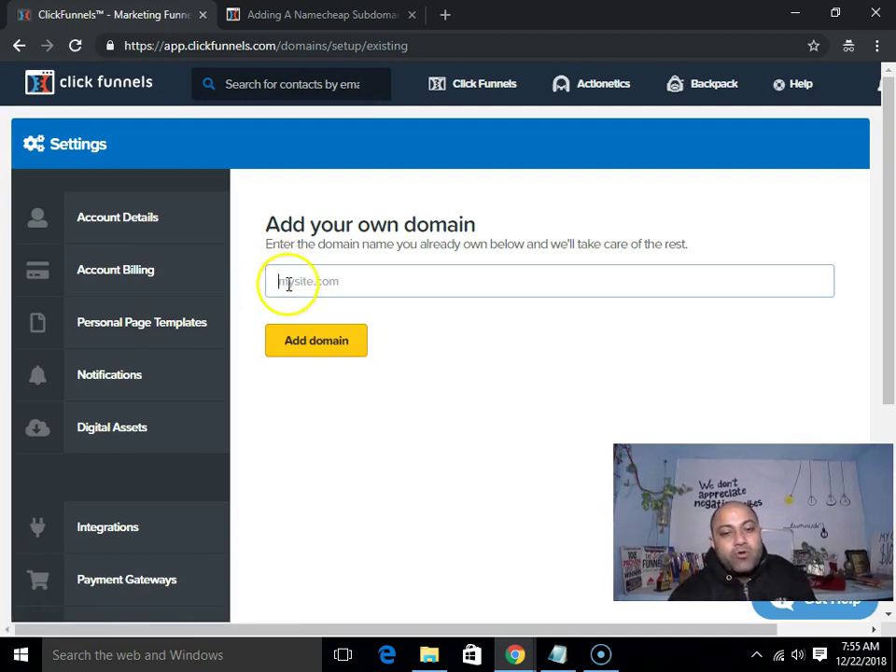
right_click(294, 281)
left_click(345, 391)
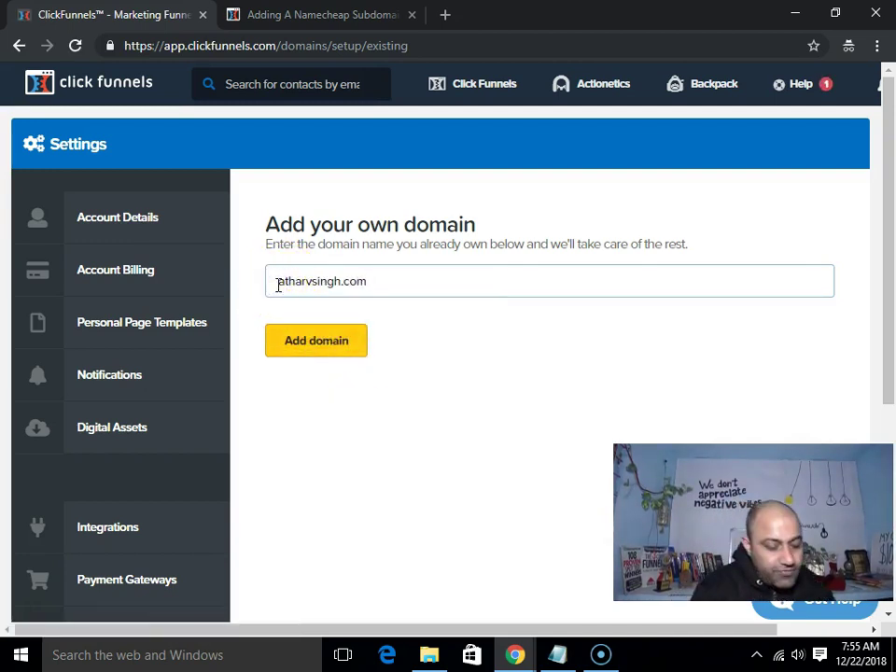
type("info.")
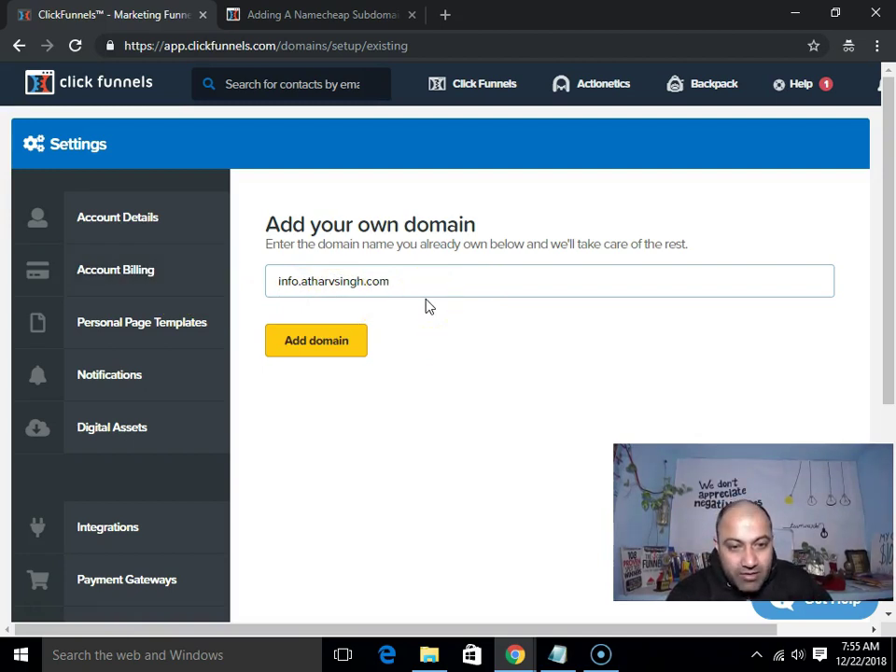
left_click(337, 347)
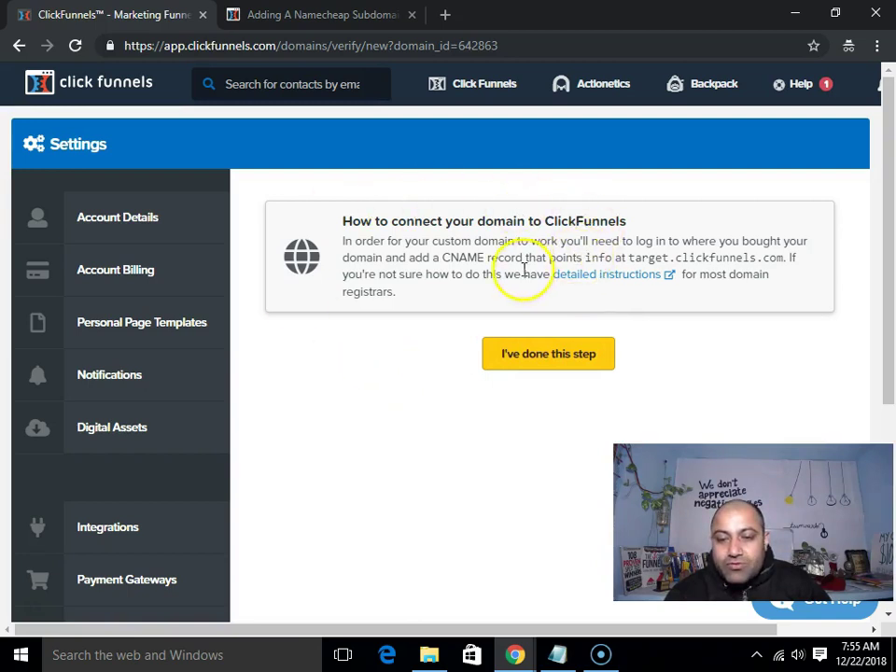
Step: Highlight the instruction for a CNAME record info pointing to target.clickfunnels.com
left_click_drag(443, 259, 644, 254)
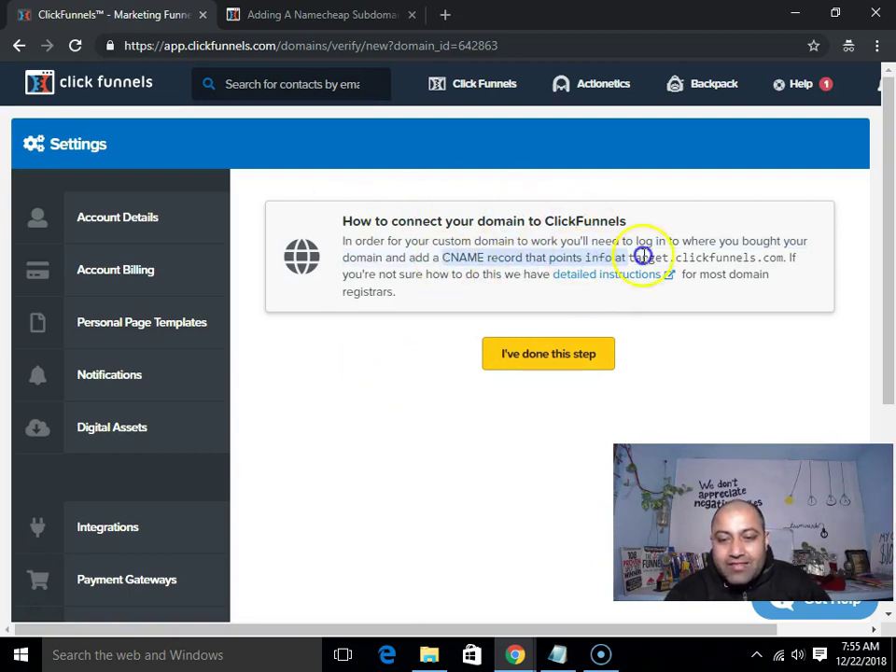
left_click_drag(758, 259, 787, 256)
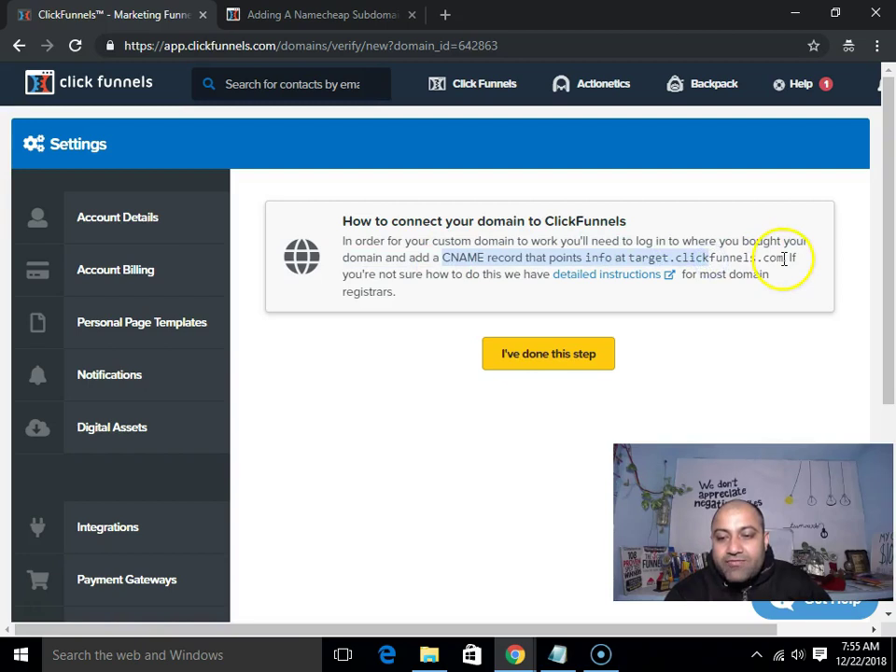
left_click(763, 259)
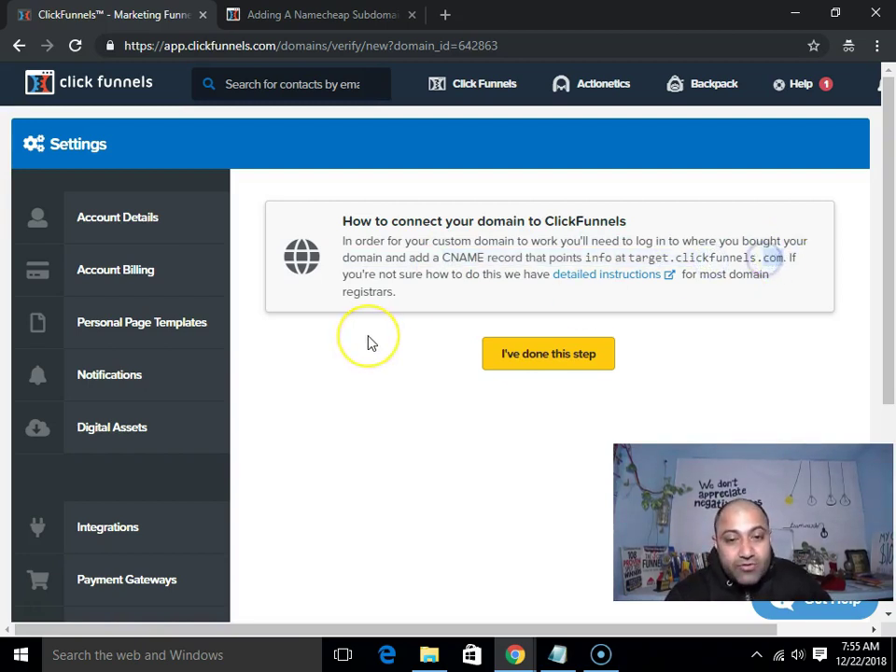
Step: Confirm the CNAME step is done so ClickFunnels checks info.atharvsingh.com
left_click(573, 360)
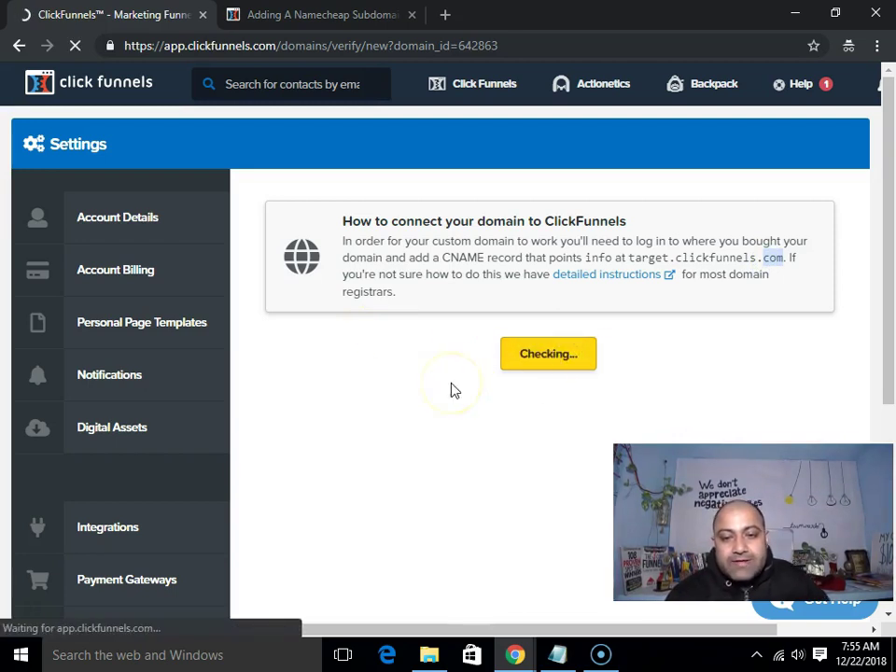
scroll(448, 376, "down", 1)
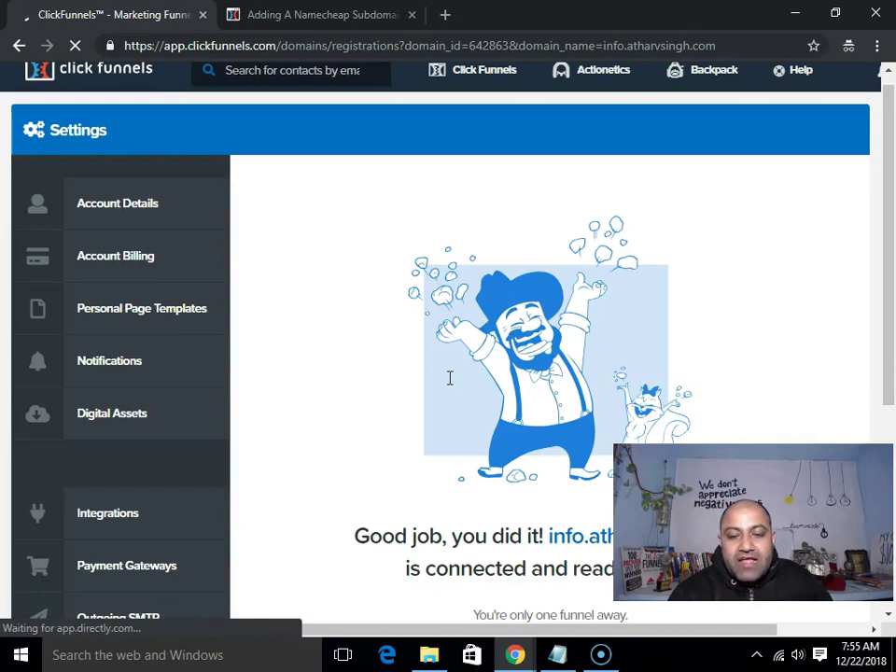
scroll(451, 373, "down", 4)
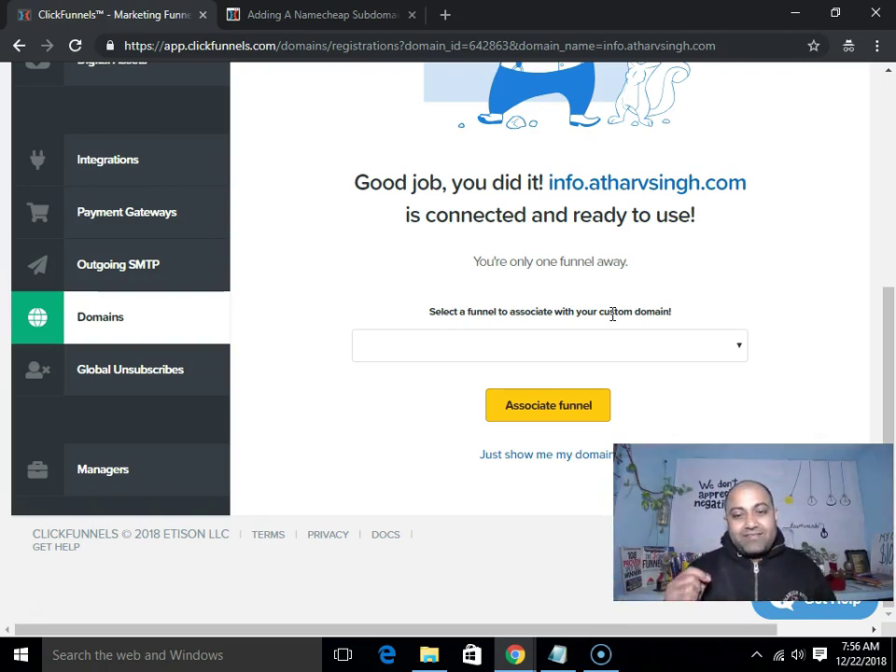
Step: Review the connected-and-ready confirmation, then go to Domains from the account menu
scroll(878, 305, "up", 2)
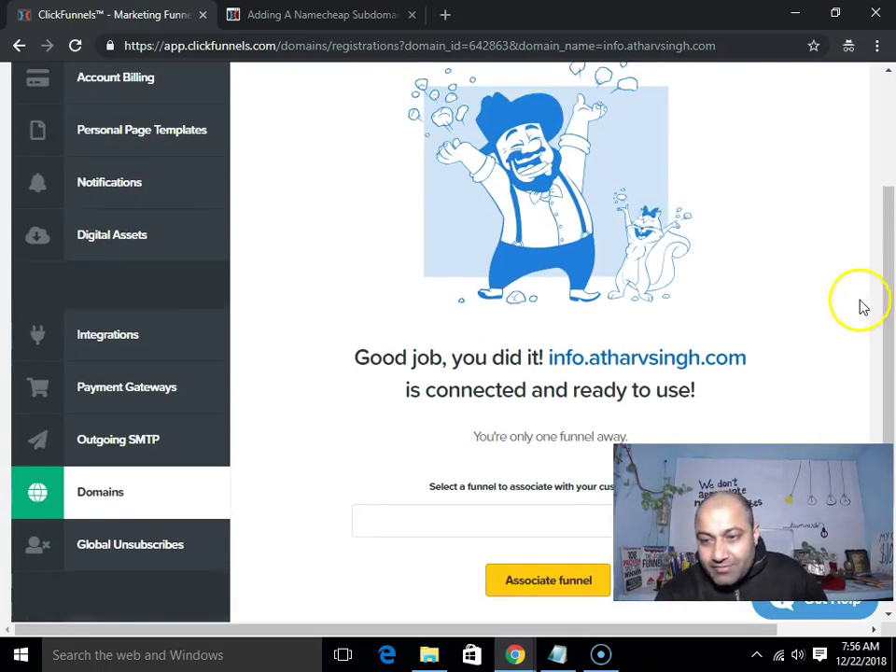
scroll(860, 305, "up", 2)
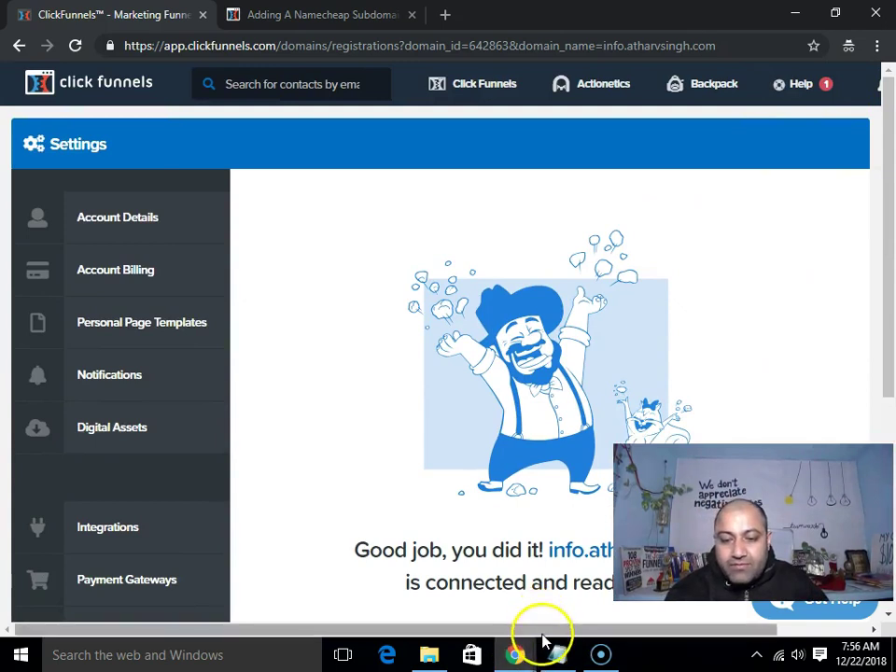
left_click_drag(543, 629, 631, 629)
left_click(845, 84)
left_click(785, 201)
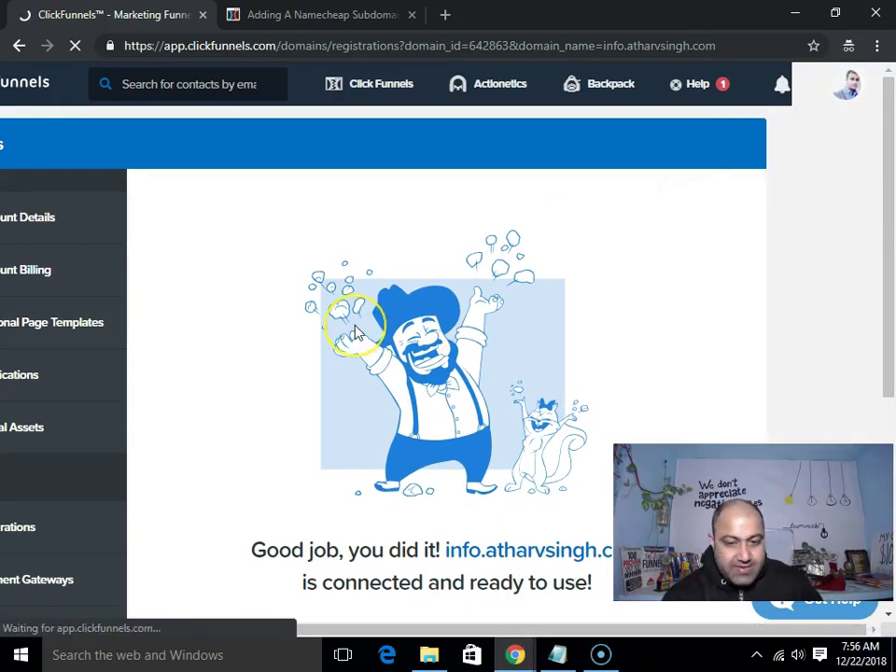
Step: Scroll the My Domains table to find info.atharvsingh.com marked Verified beside go.leodent.in
scroll(358, 333, "down", 2)
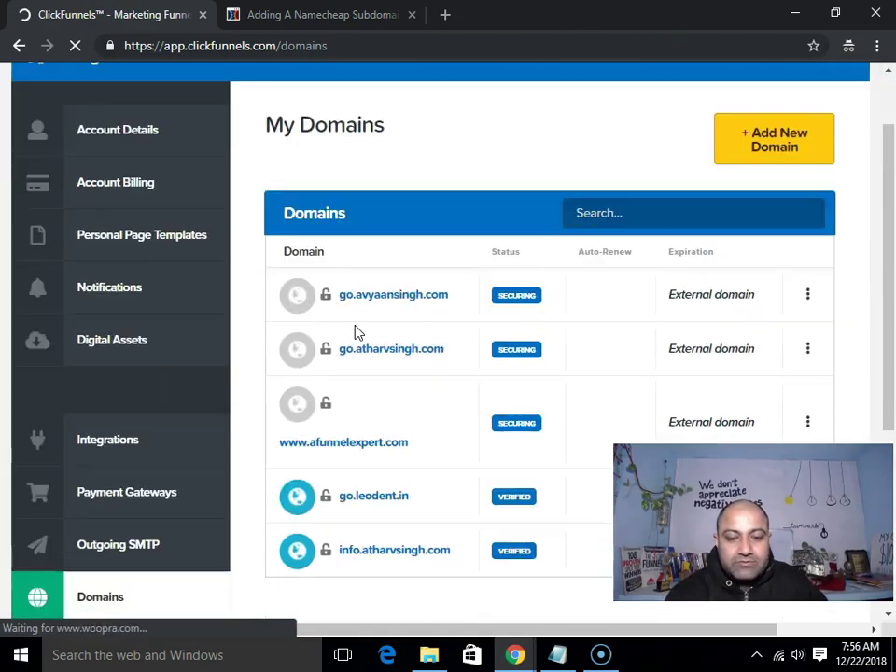
scroll(355, 332, "down", 3)
scroll(356, 332, "up", 1)
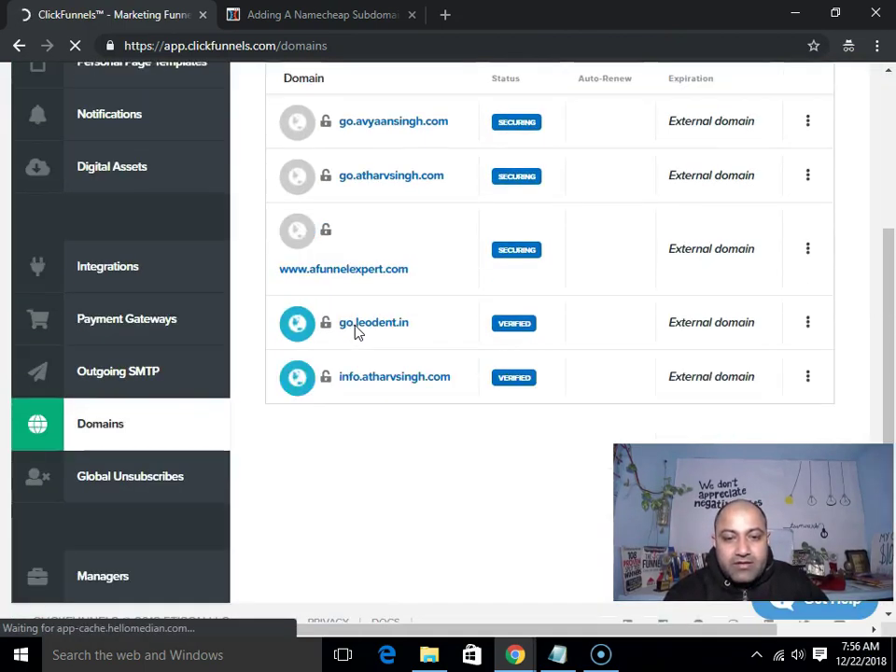
scroll(356, 332, "down", 2)
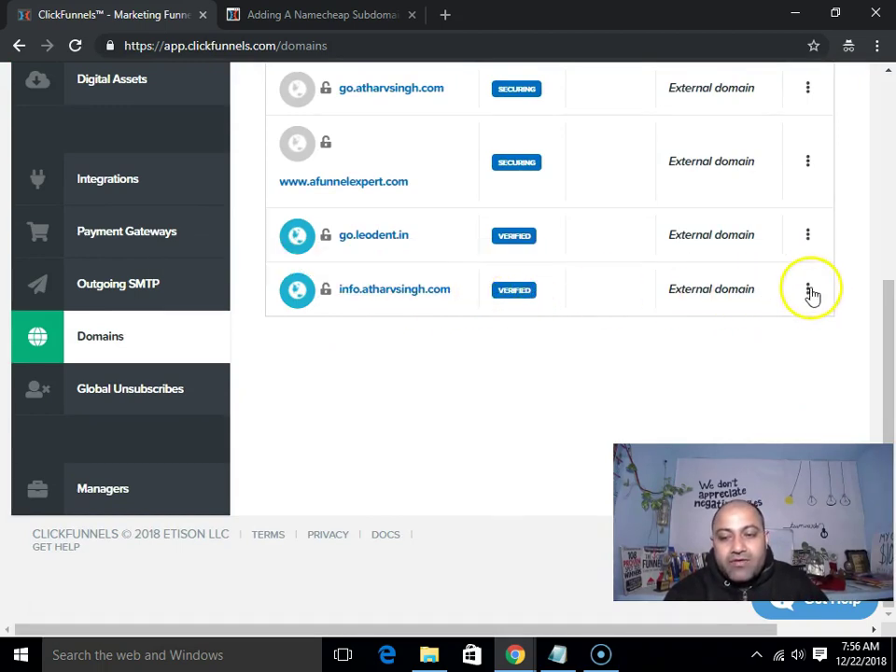
scroll(756, 322, "up", 5)
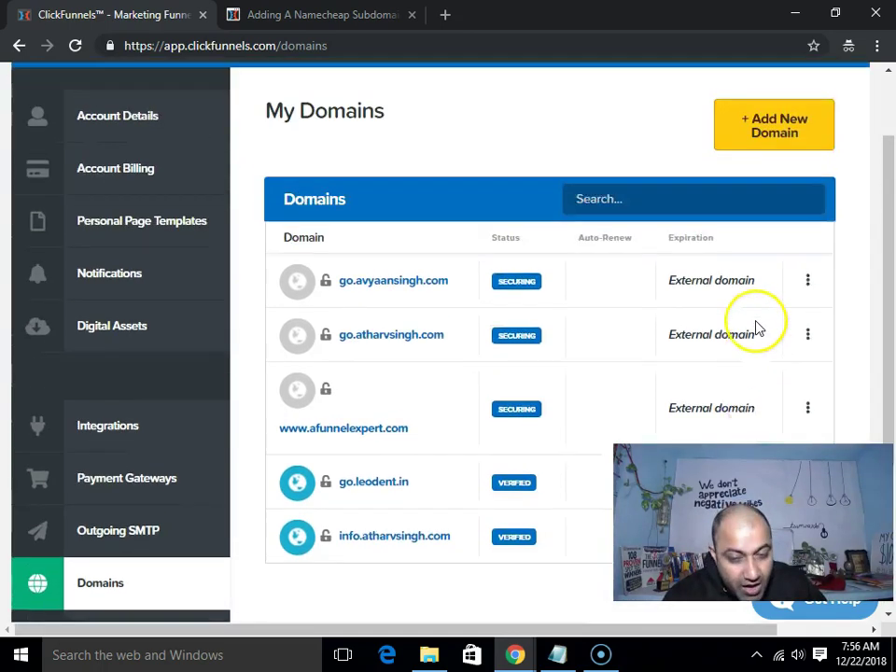